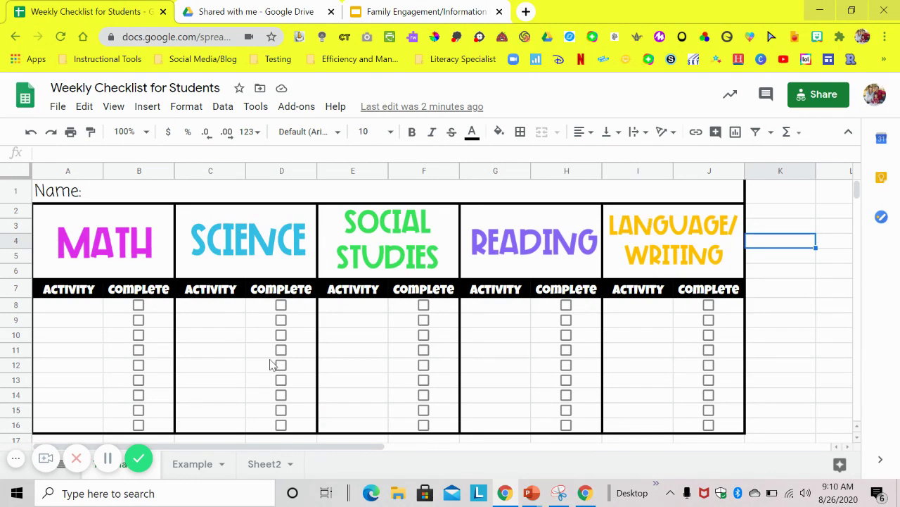
Compare the blank Sheet2 with the template checklist sheet
left_click(273, 466)
left_click(434, 255)
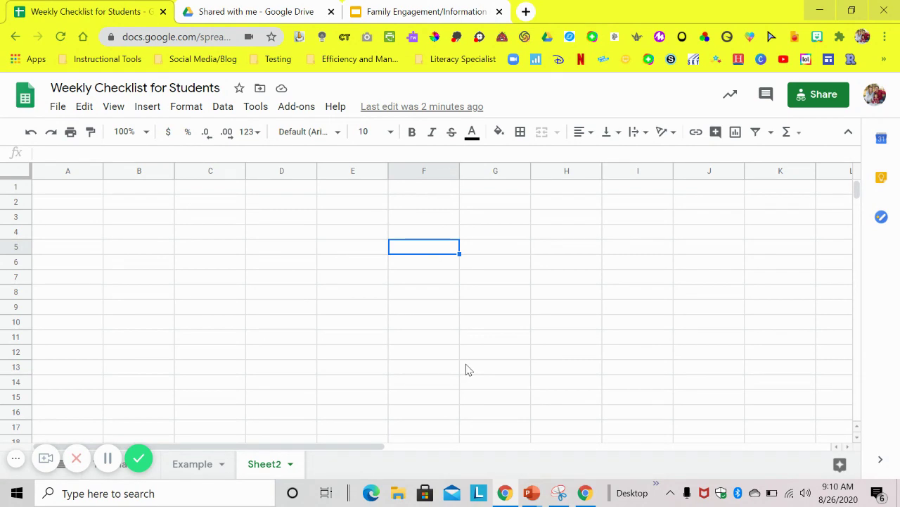
left_click(121, 466)
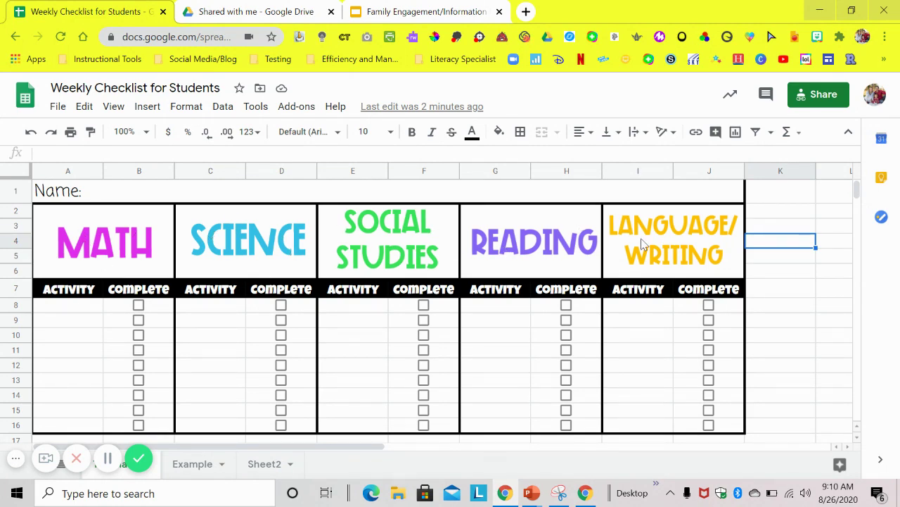
Back on Sheet2, select A2:B5 for the first banner block
left_click(271, 467)
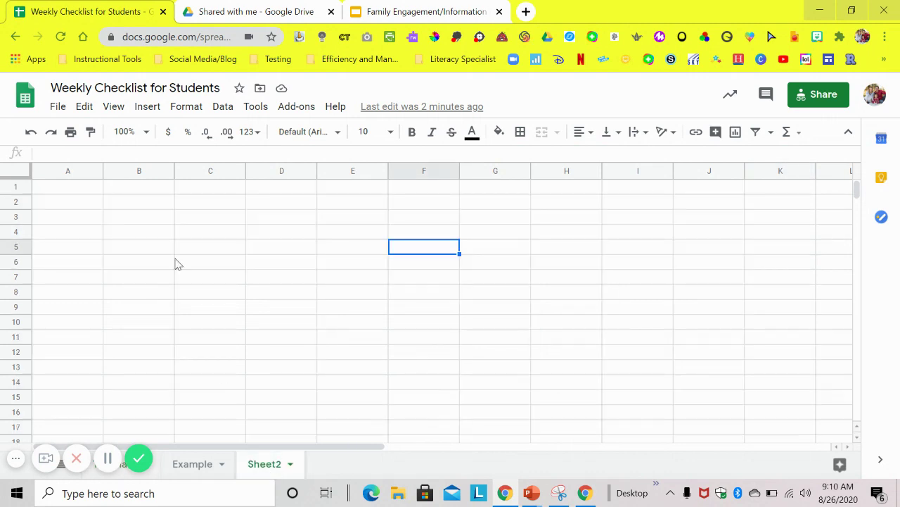
left_click(50, 204)
mouse_move(51, 207)
left_mouse_down()
mouse_move(147, 215)
mouse_move(148, 237)
mouse_move(151, 209)
mouse_move(147, 254)
left_mouse_up()
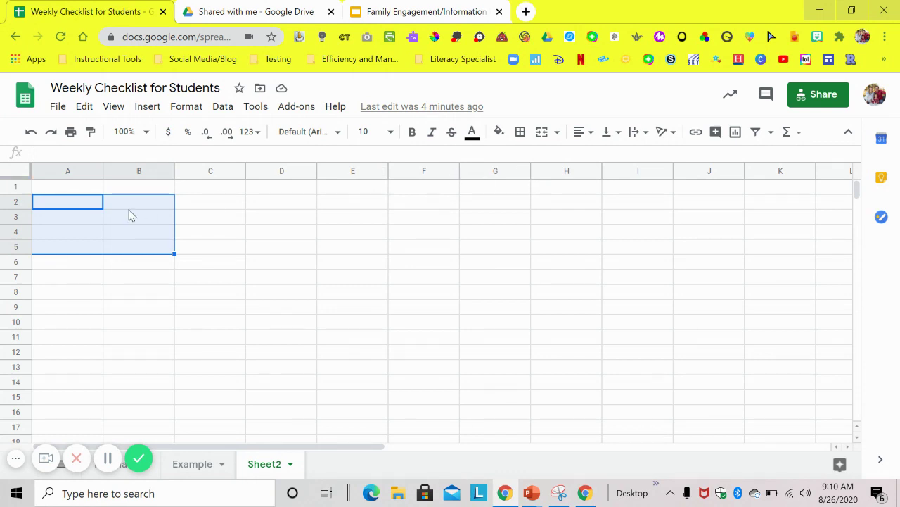
Merge the A2:B5, C2:D5, E2:F5, G2:H5 and I2:J5 blocks into separate banner cells
left_click(62, 206)
left_click_drag(122, 222, 150, 252)
left_click(543, 132)
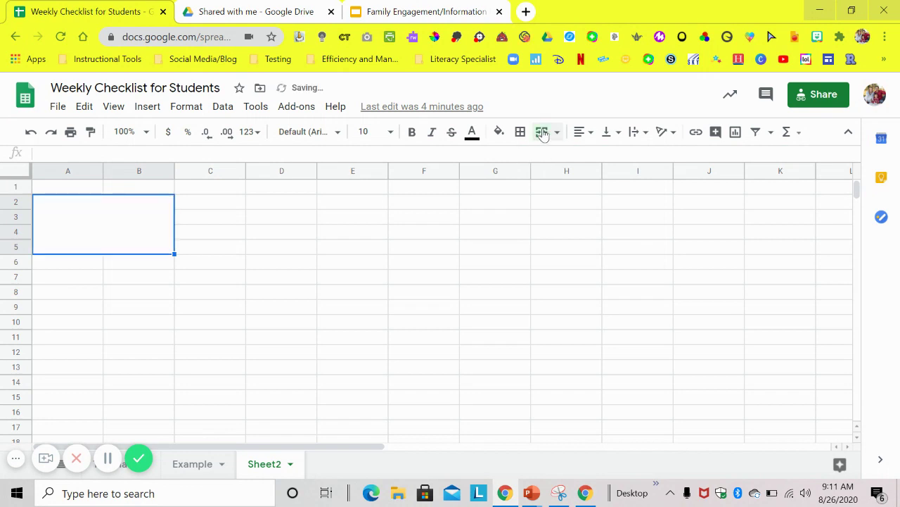
left_click(398, 219)
left_click_drag(213, 205, 291, 249)
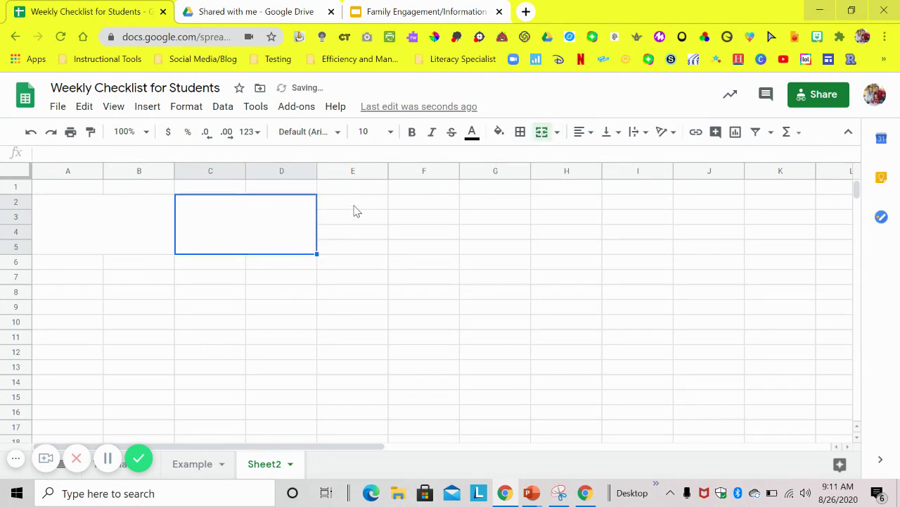
left_click_drag(354, 206, 428, 251)
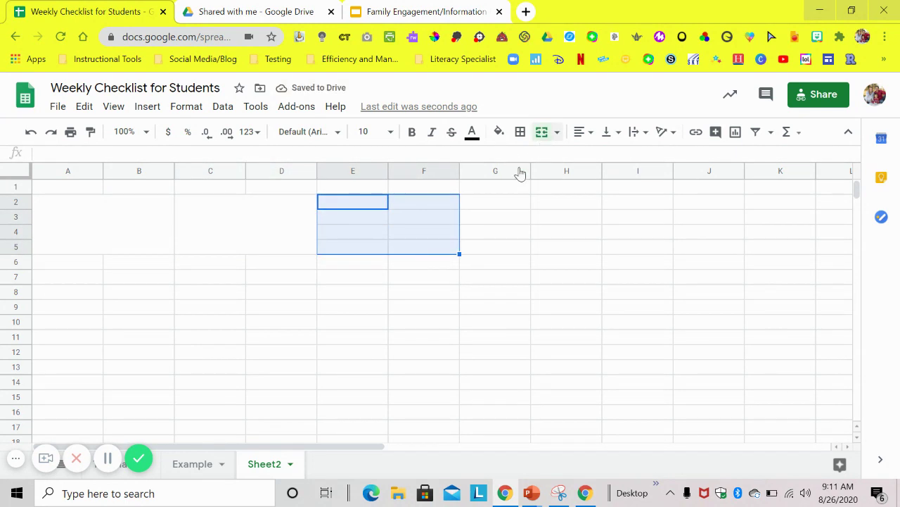
left_click(542, 132)
left_click_drag(488, 209, 558, 245)
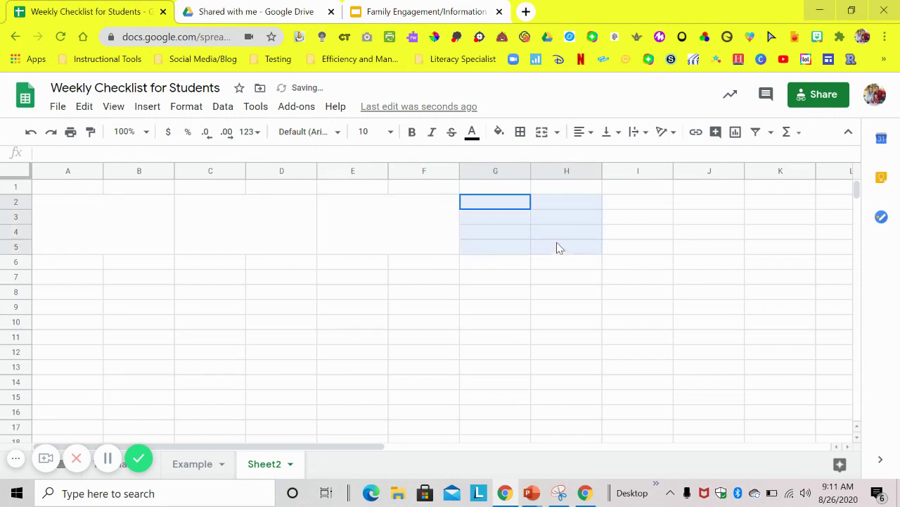
left_click(542, 132)
left_click_drag(640, 208, 697, 251)
left_click(540, 134)
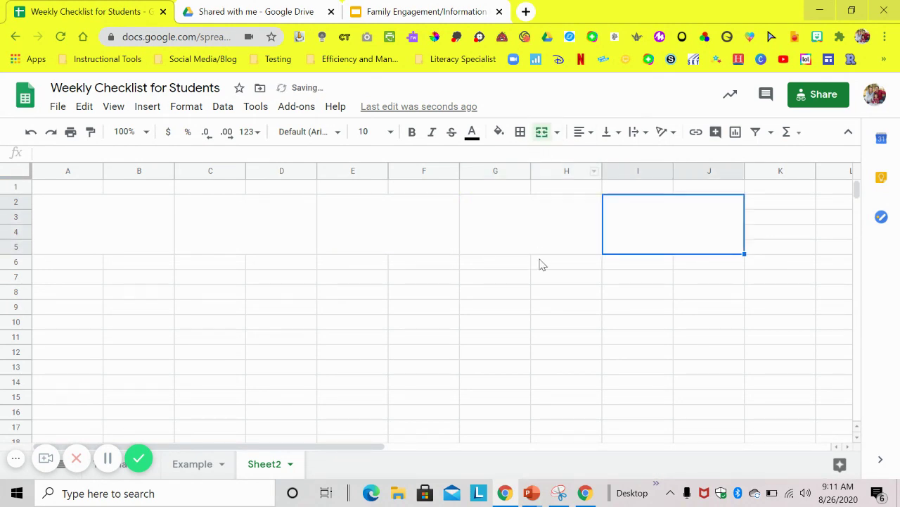
Check each merged banner block, then go back to the template checklist sheet
left_click(539, 262)
left_click(647, 217)
left_click(513, 221)
left_click(450, 227)
left_click(288, 235)
left_click(169, 223)
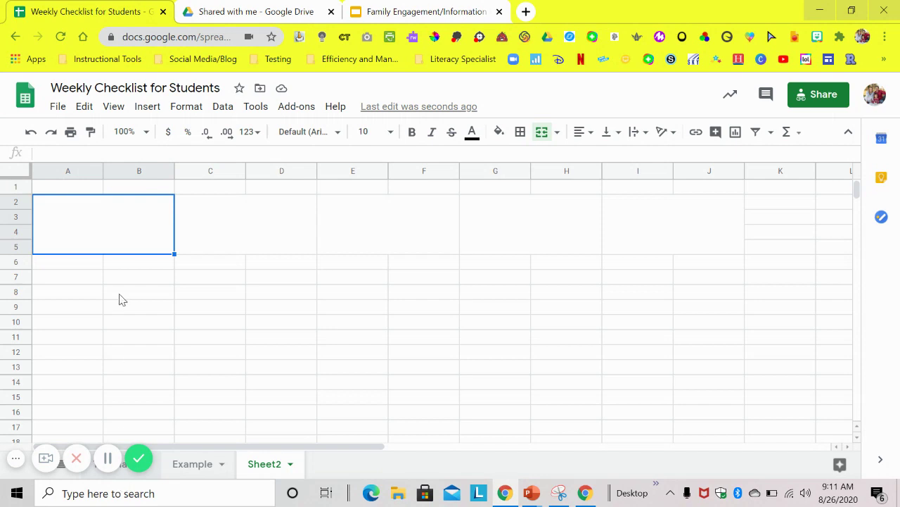
left_click(125, 461)
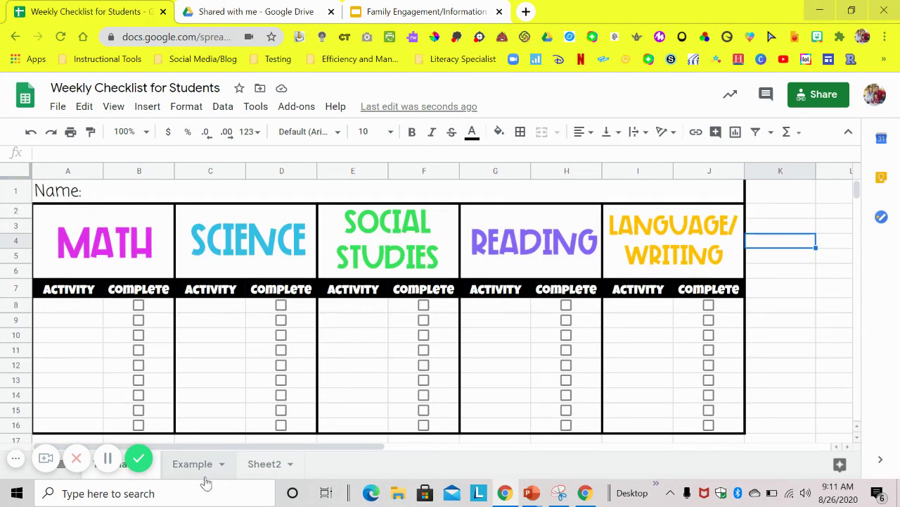
On Sheet2, merge A1:J1 into one cell labelled 'Name:'
left_click(261, 463)
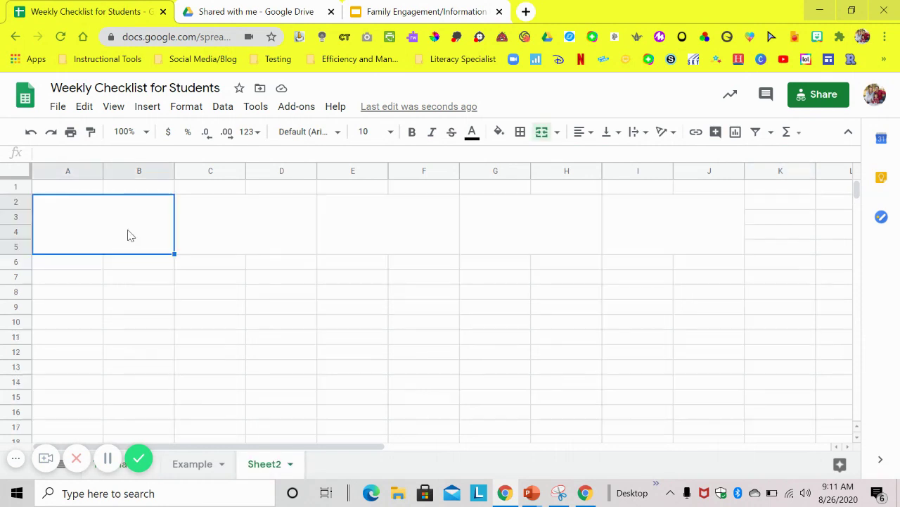
left_click(44, 189)
left_click(517, 186, "shift")
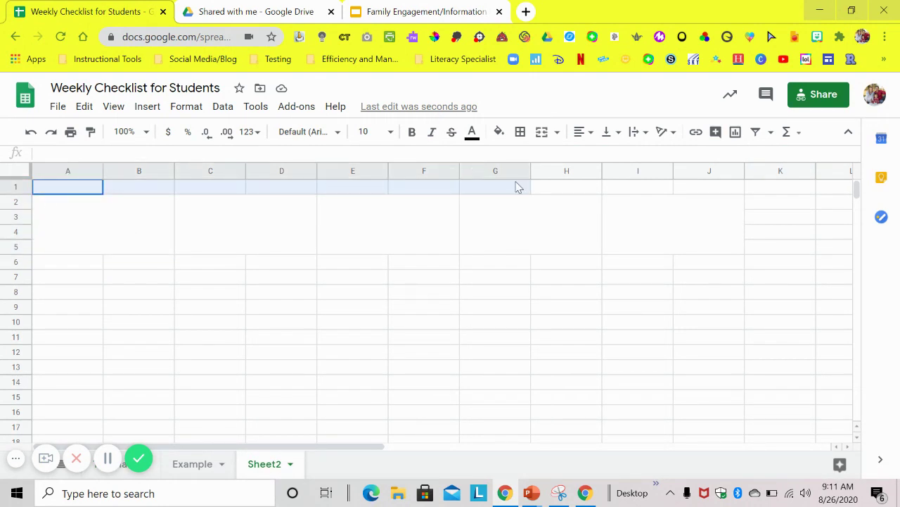
left_click_drag(517, 186, 717, 191)
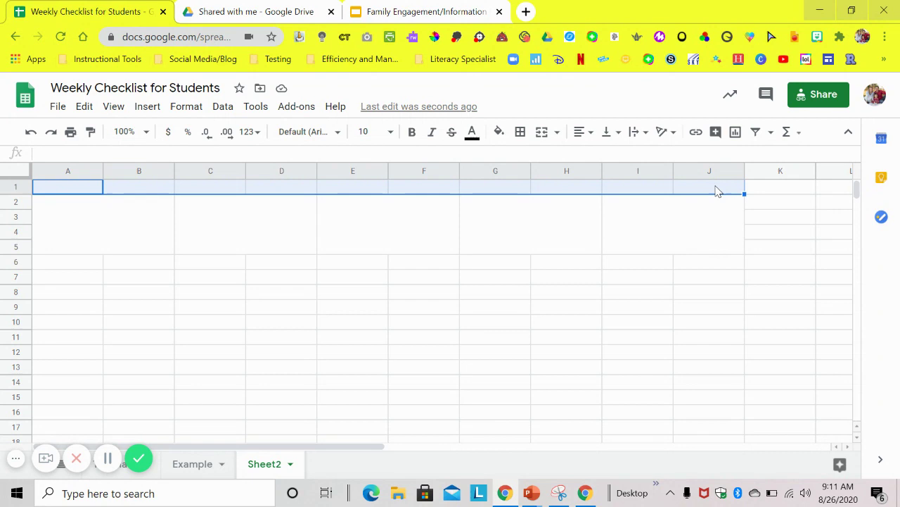
left_click(542, 134)
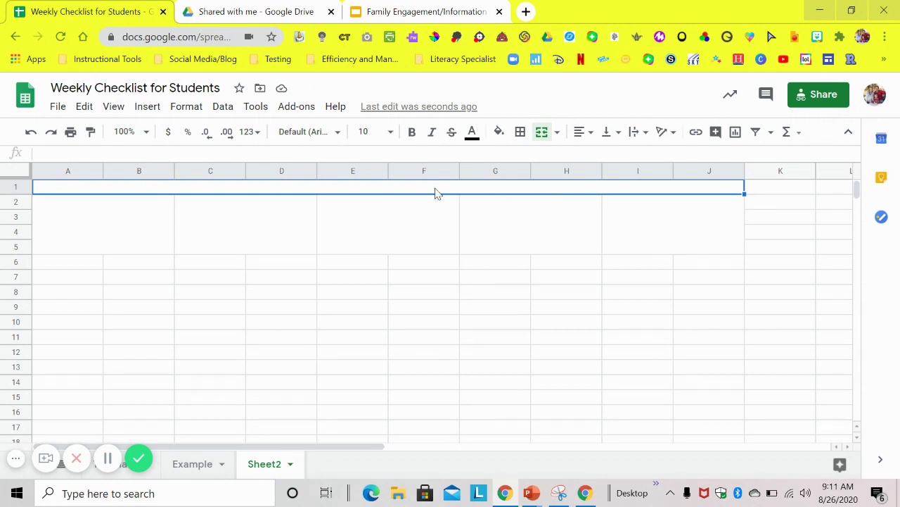
double_click(436, 188)
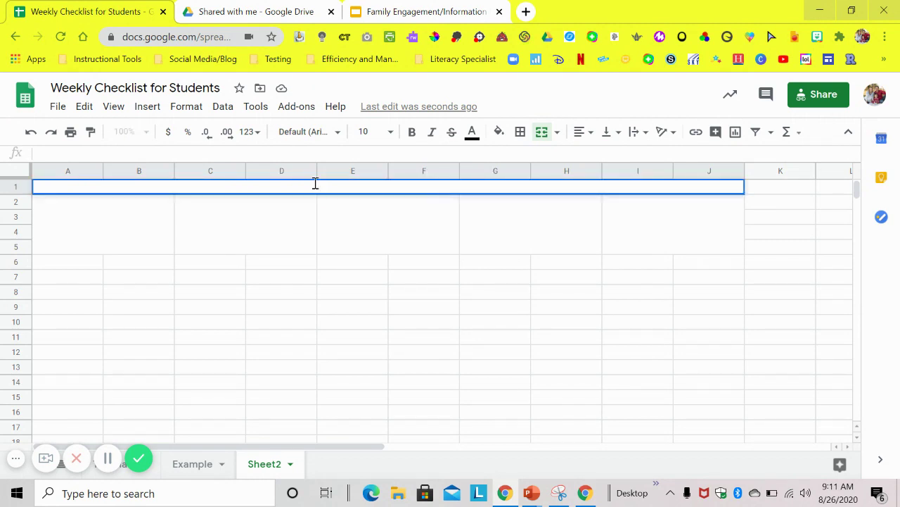
type("Name:")
left_click(303, 233)
Review the Name: cell and the merged banner blocks, then open the Example sheet
left_click(57, 191)
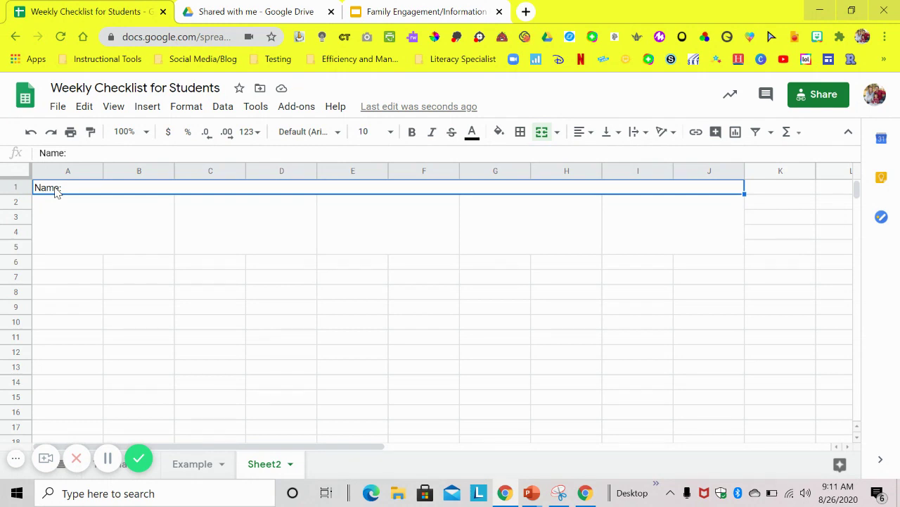
left_click(80, 237)
left_click(243, 233)
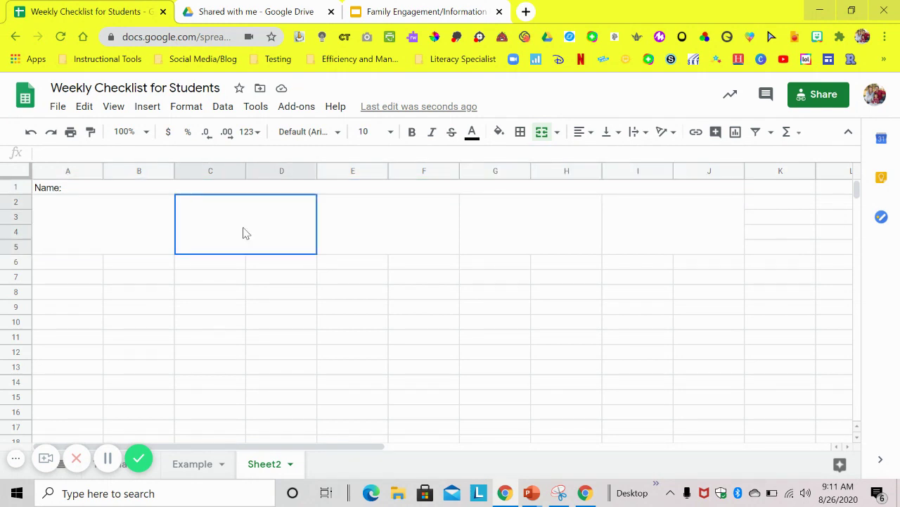
left_click(386, 221)
left_click(539, 215)
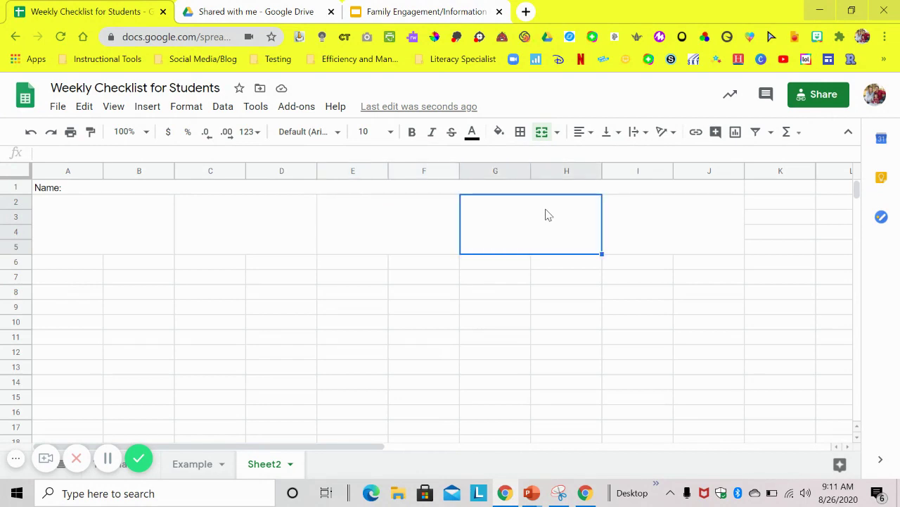
left_click(657, 217)
left_click(532, 213)
left_click(403, 218)
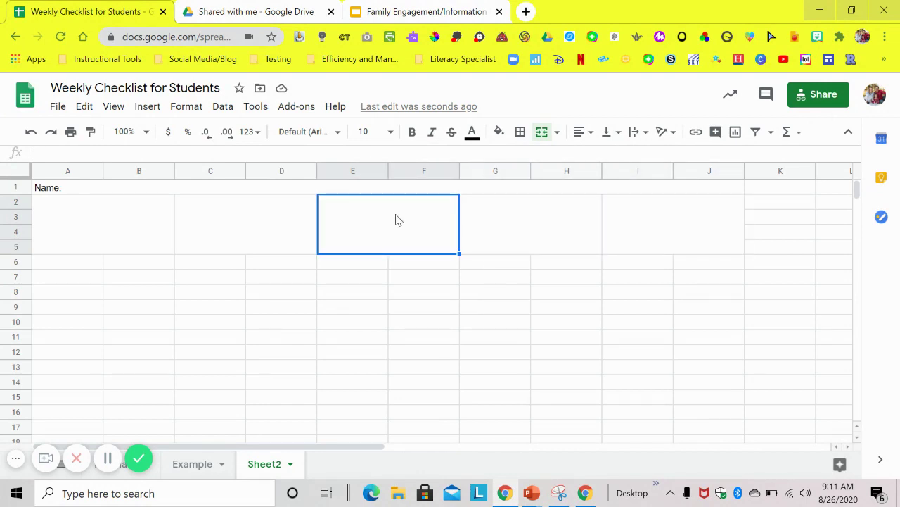
left_click(192, 464)
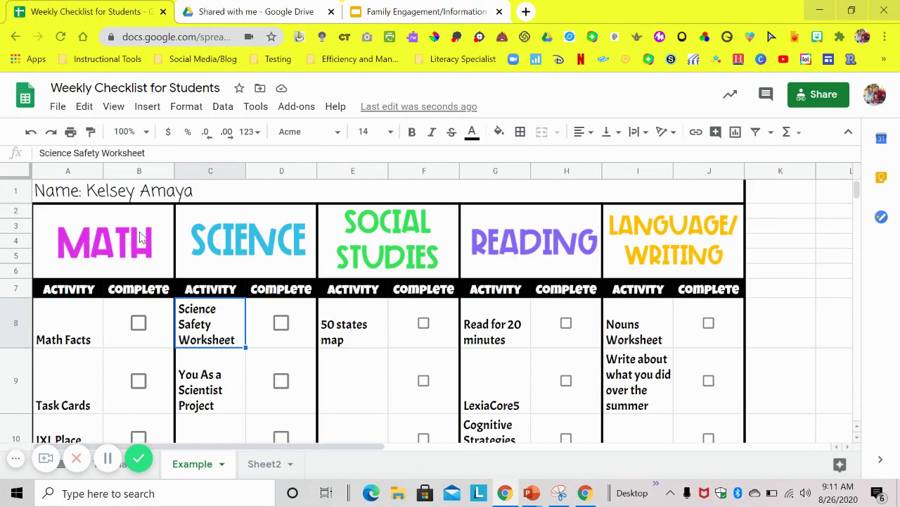
Type 'Math' as the title on a blank PowerPoint slide
left_click(263, 464)
mouse_move(546, 496)
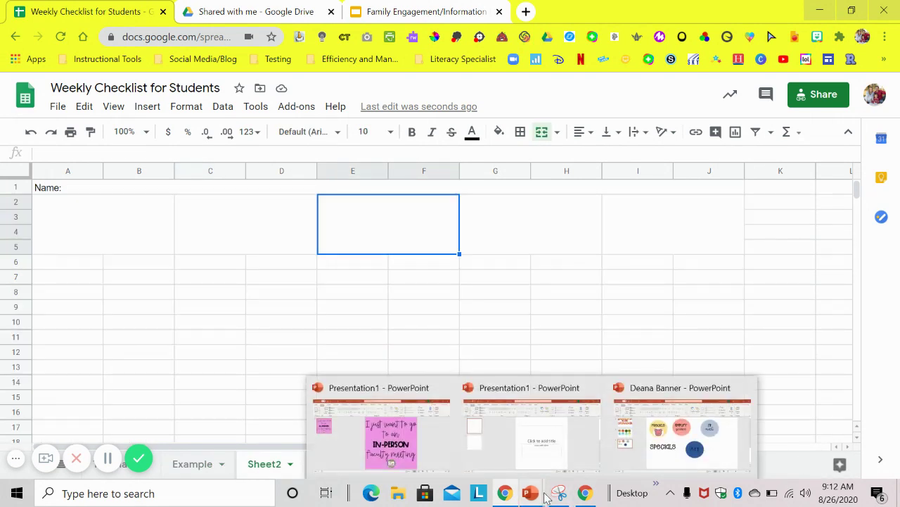
left_click(556, 430)
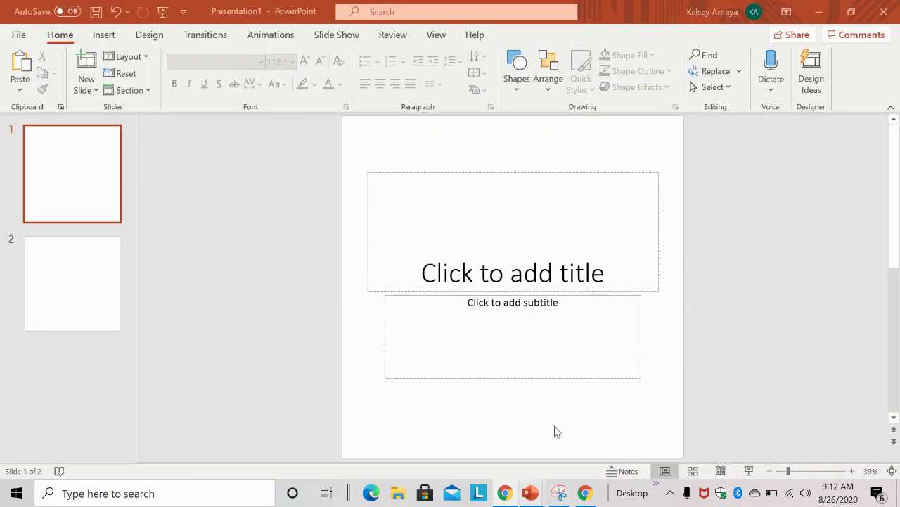
left_click(522, 264)
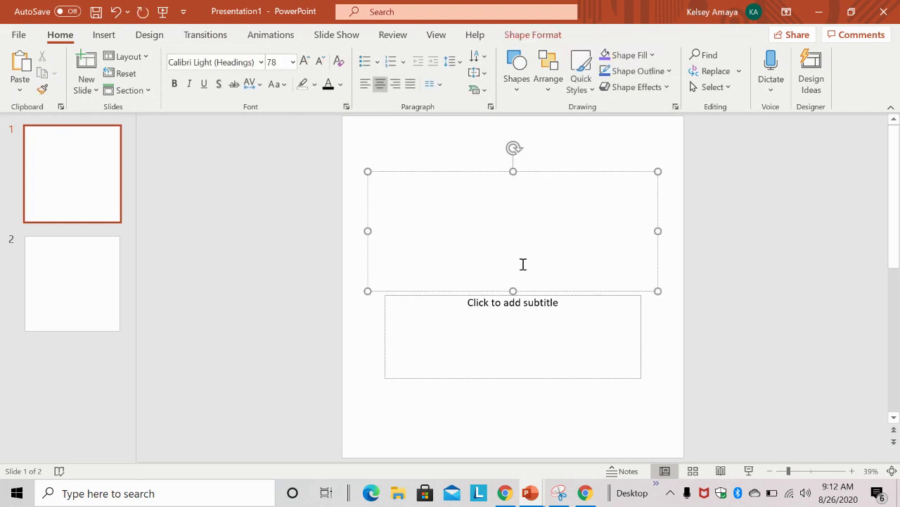
type("Math")
double_click(538, 278)
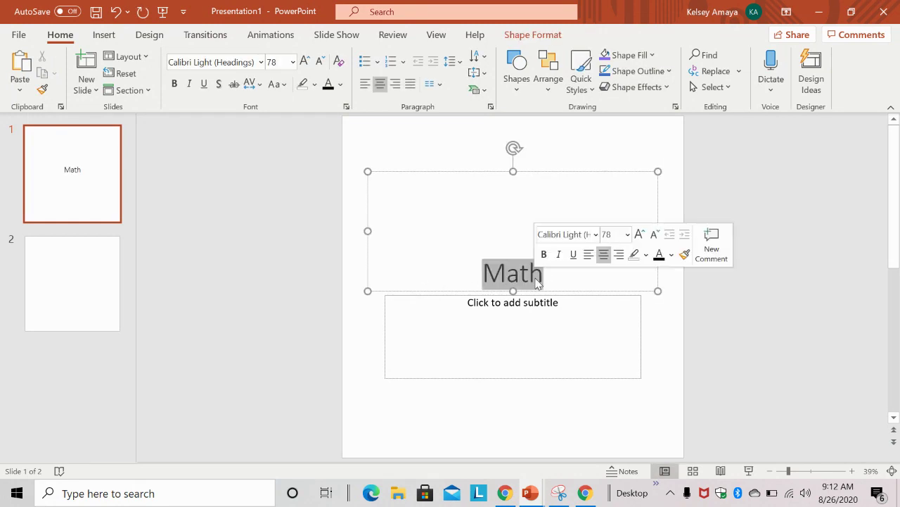
Set the title to the PBCoffeeFirst font and enlarge it to 239 pt
left_click(261, 62)
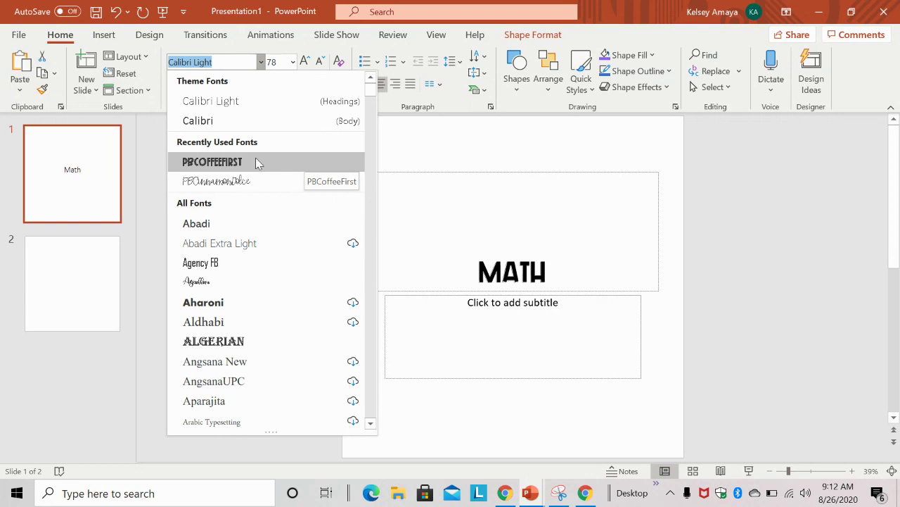
left_click(233, 161)
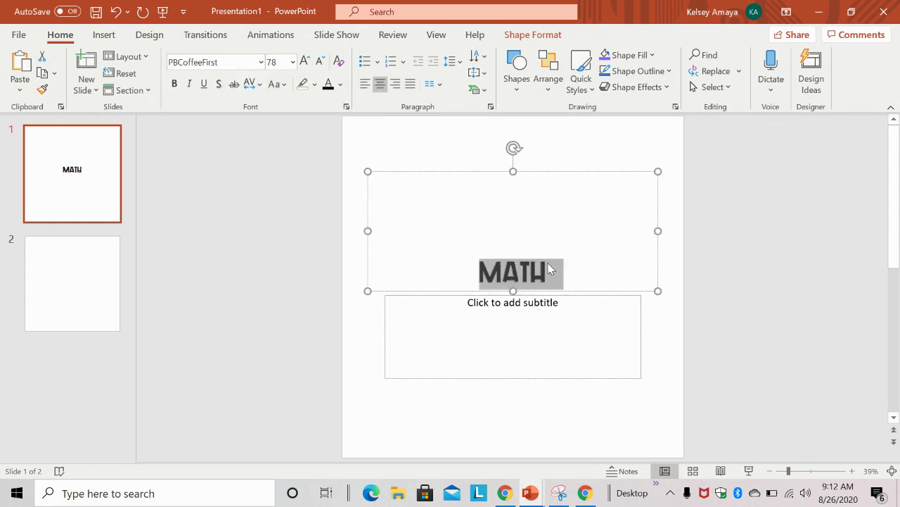
left_click(305, 62)
left_click(304, 62)
left_click(305, 62)
left_click(305, 62)
Make the MATH title text pink using the recent colour swatch
left_click(340, 84)
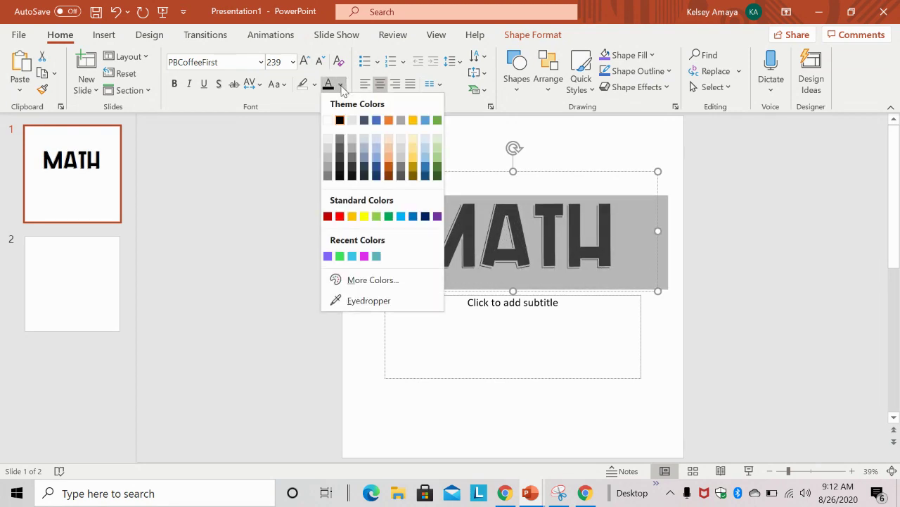
left_click(365, 256)
left_click(224, 259)
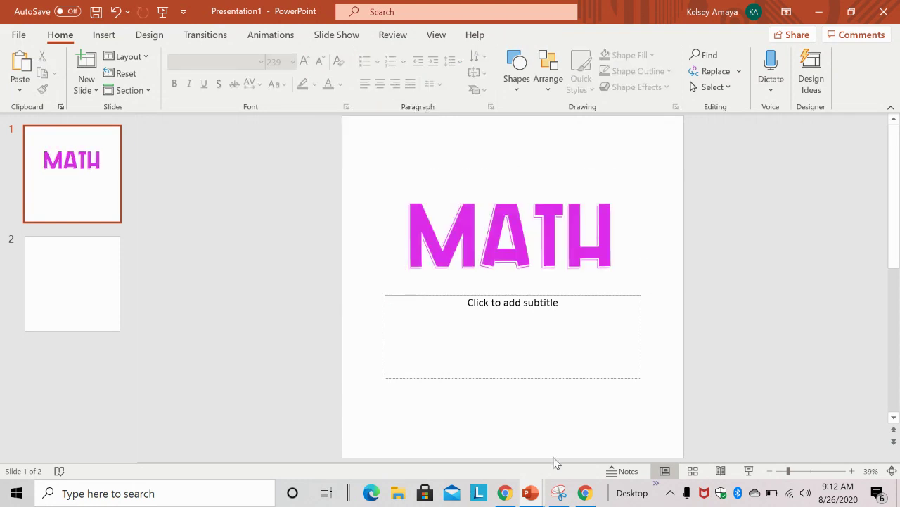
Snip the area around the pink MATH title and open the snip's options menu
left_click(560, 493)
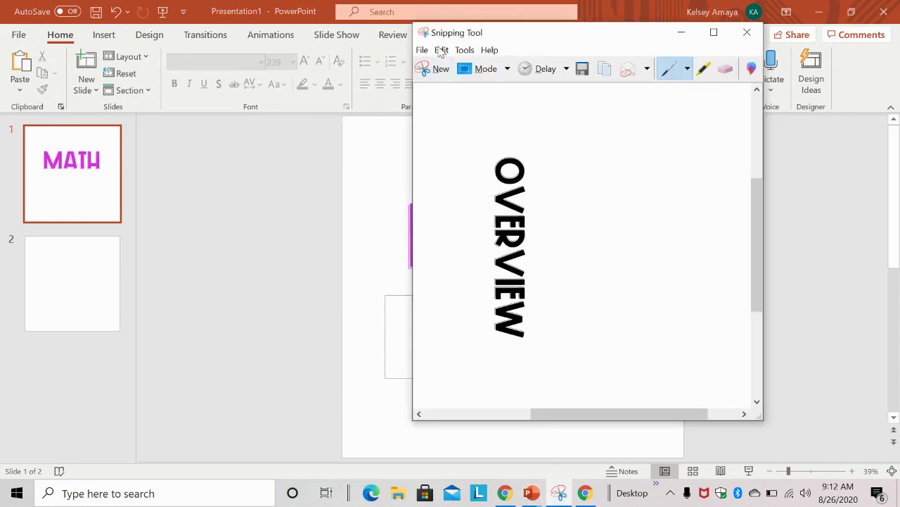
left_click(439, 67)
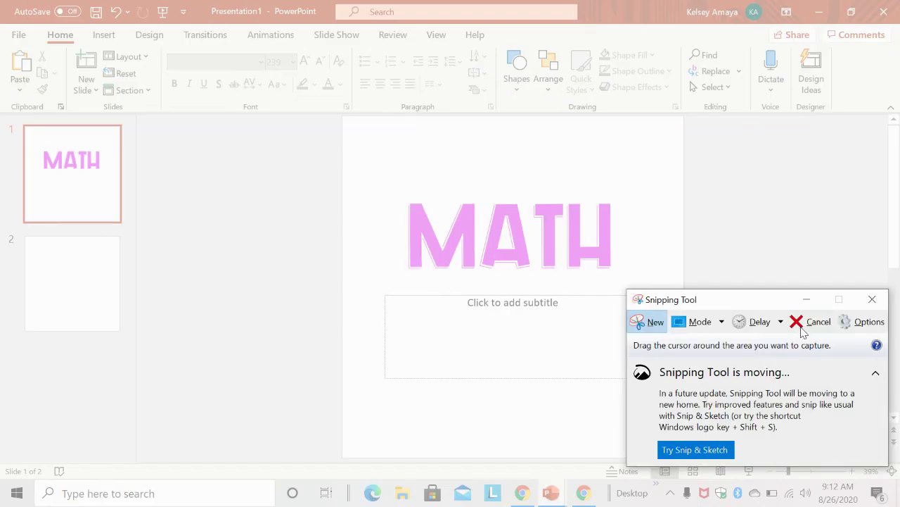
left_click(809, 324)
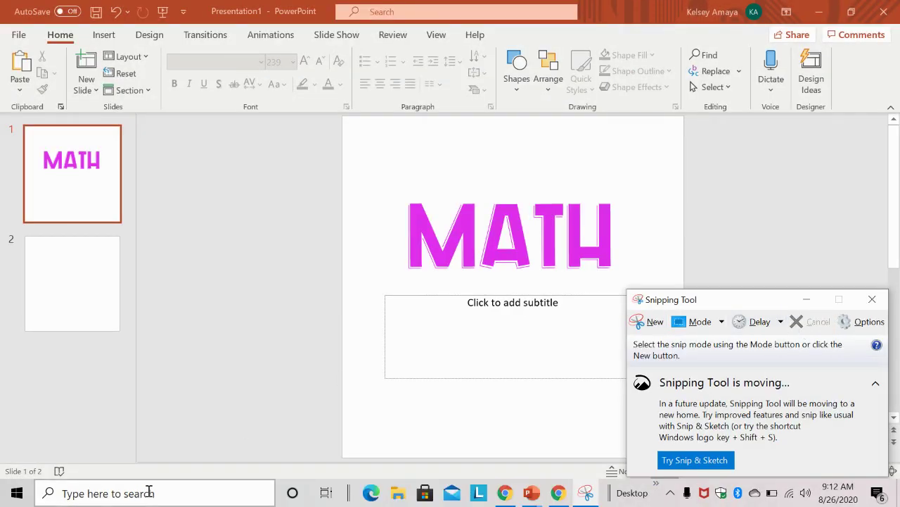
left_click(649, 322)
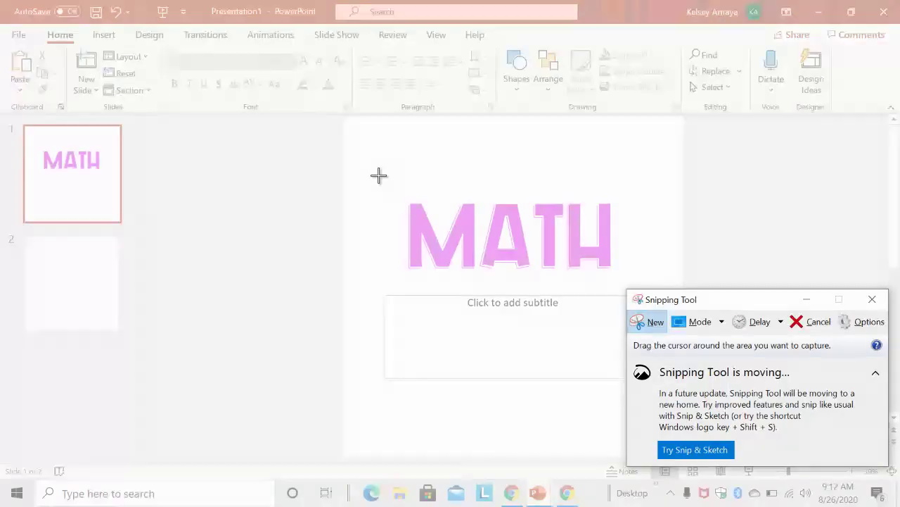
left_click_drag(398, 189, 623, 278)
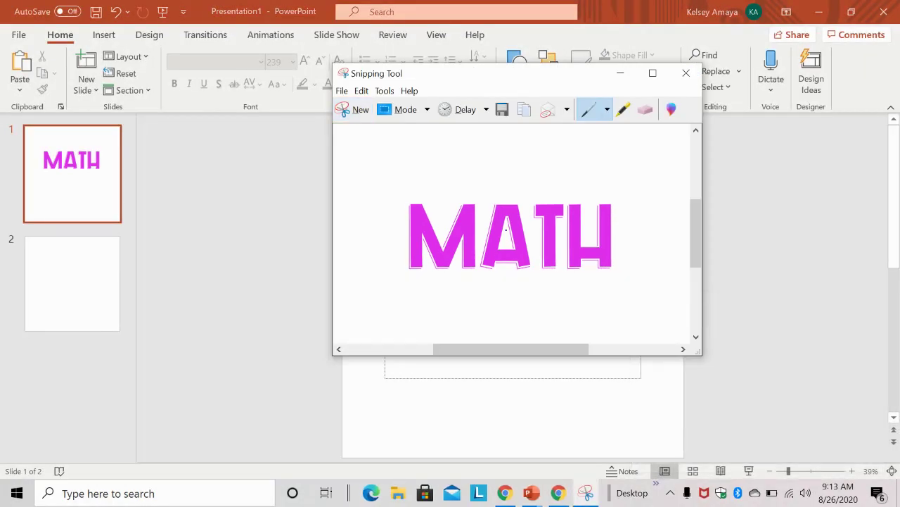
right_click(506, 230)
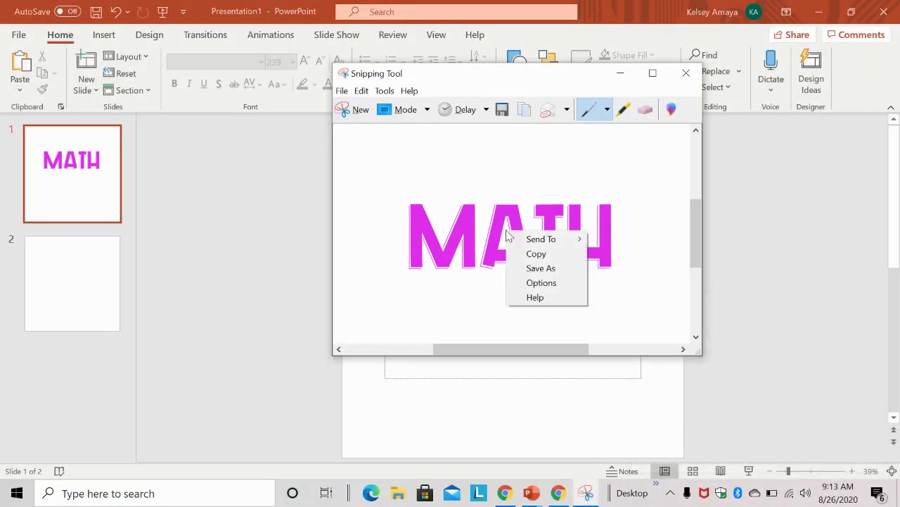
Copy the MATH snip, paste it into Sheet2, and shrink it onto the A2:B5 banner
left_click(533, 254)
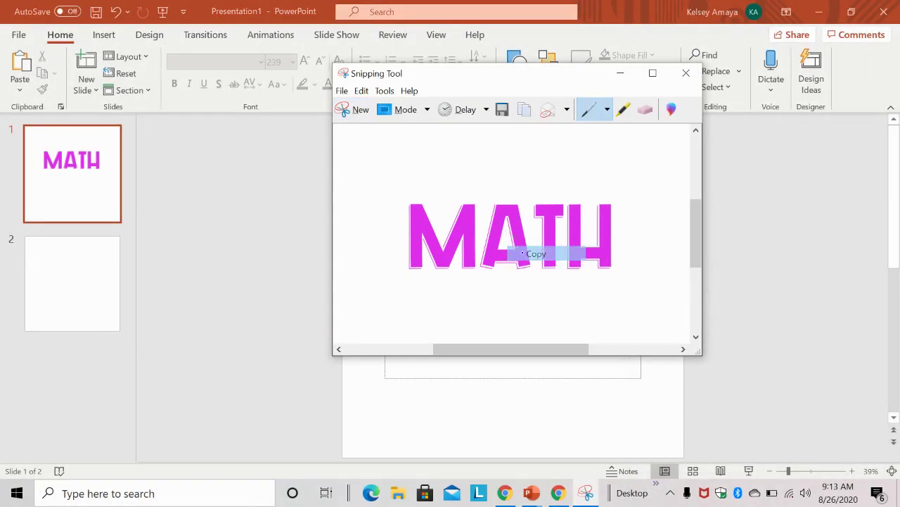
left_click(506, 493)
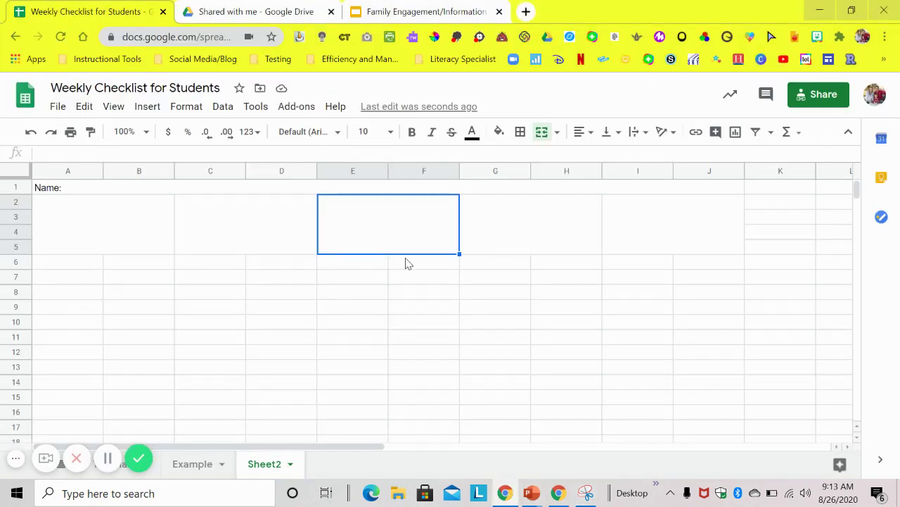
left_click(83, 228)
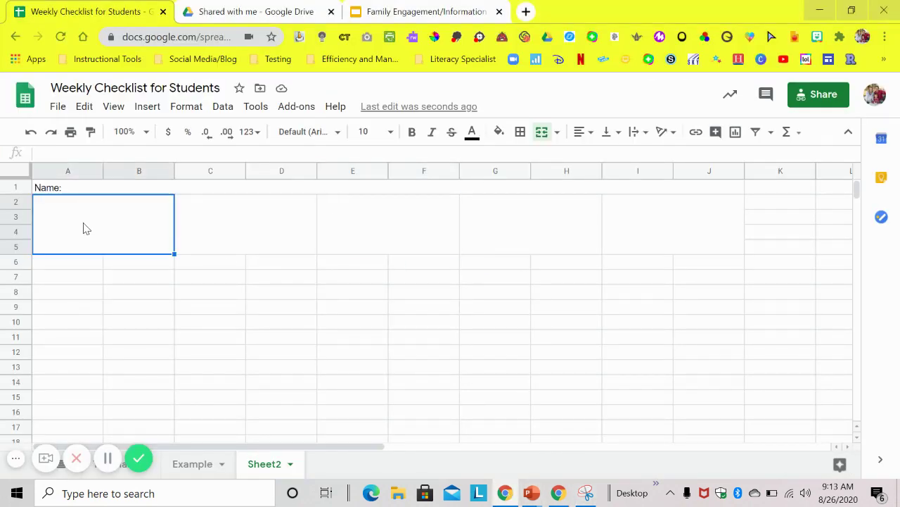
left_click(141, 299)
key("ctrl+v")
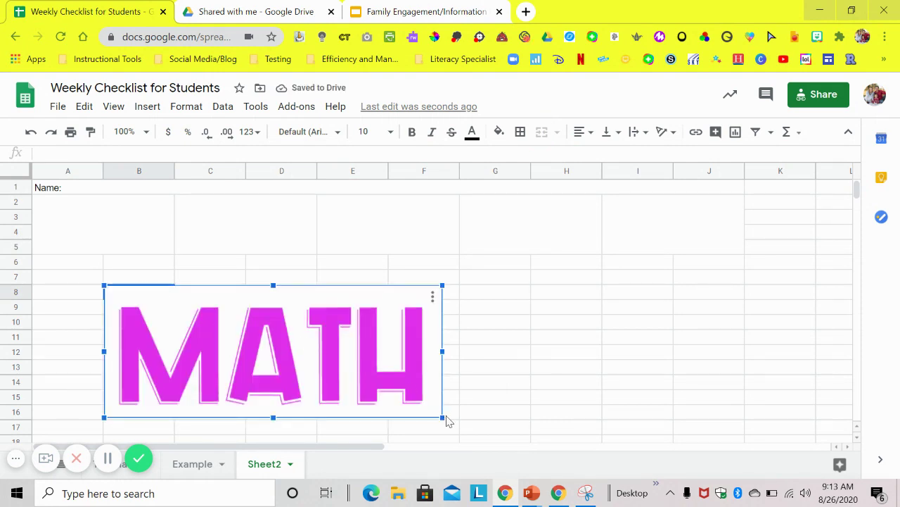
left_click_drag(442, 417, 157, 235)
left_click(257, 233)
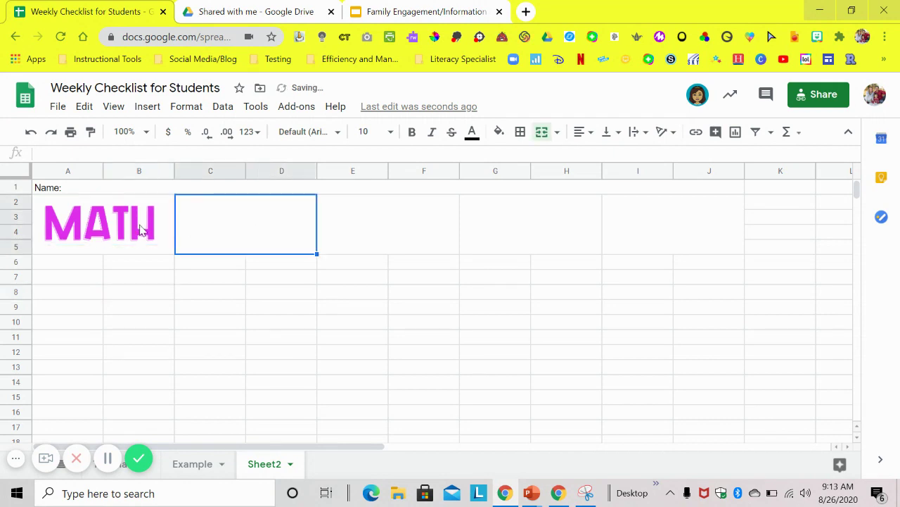
Go over the remaining empty banner cells, then select A6 below the MATH banner
left_click(144, 229)
left_click(376, 232)
left_click(555, 235)
left_click(663, 225)
left_click(524, 222)
left_click(394, 221)
left_click(259, 215)
left_click(376, 218)
left_click(495, 222)
left_click(88, 268)
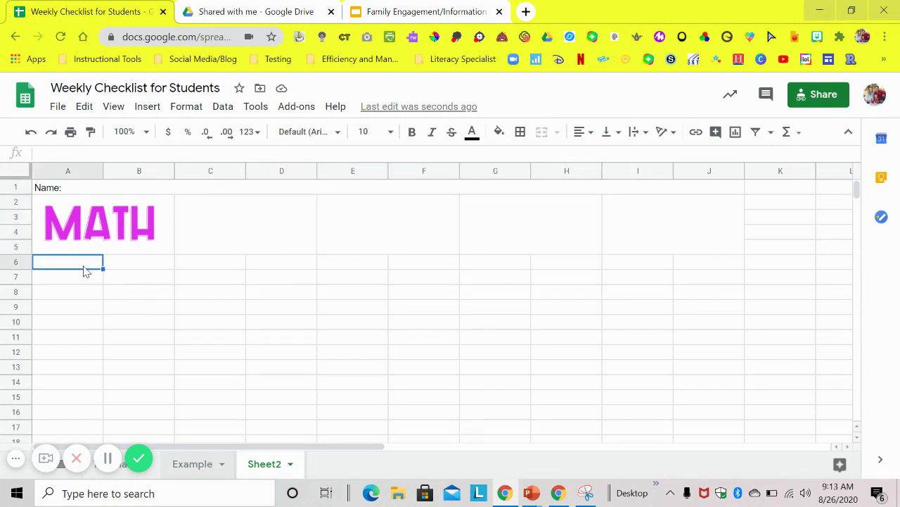
Review the Activity and Complete headers on the Example sheet, then return to Sheet2
left_click(72, 285)
left_click(125, 294)
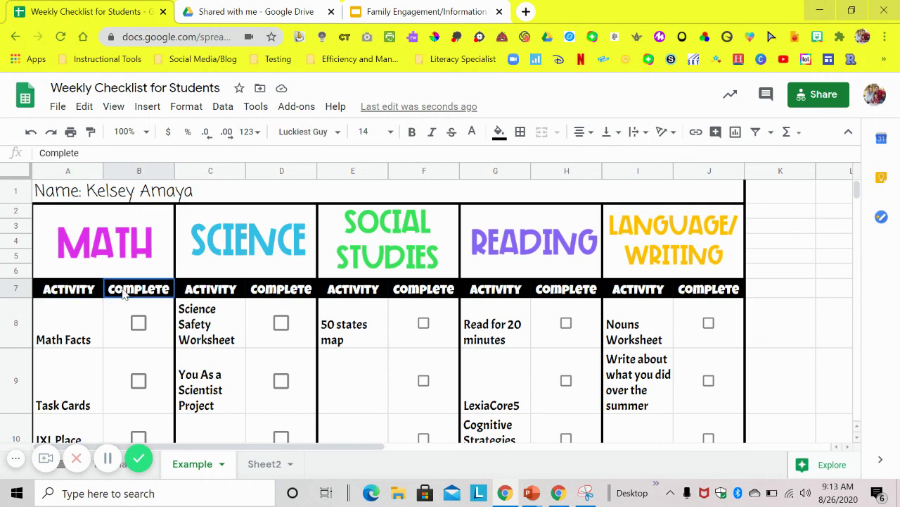
left_click(205, 291)
left_click(273, 296)
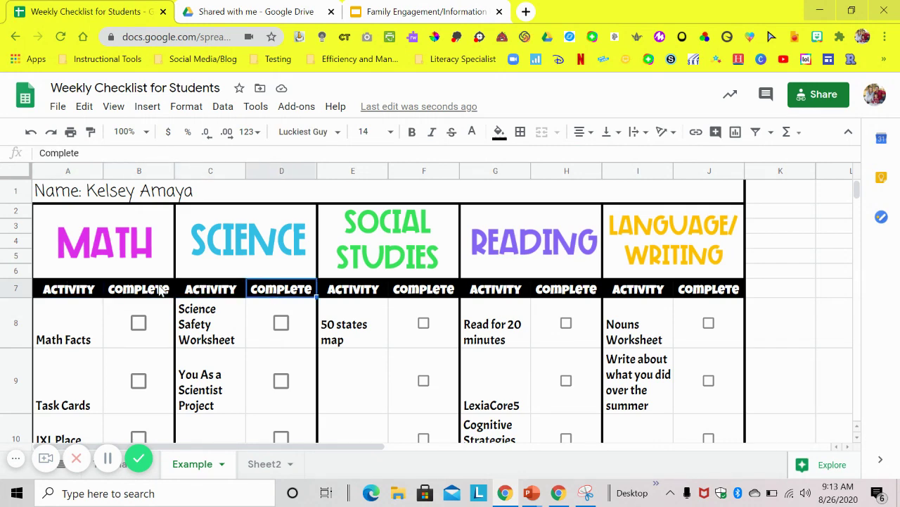
left_click(100, 290)
left_click(155, 293)
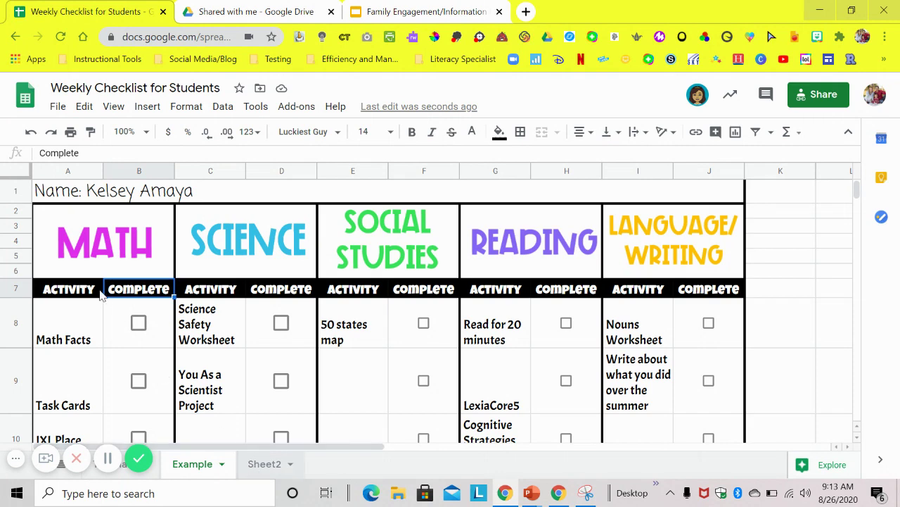
key("ctrl+shift+Page_Down")
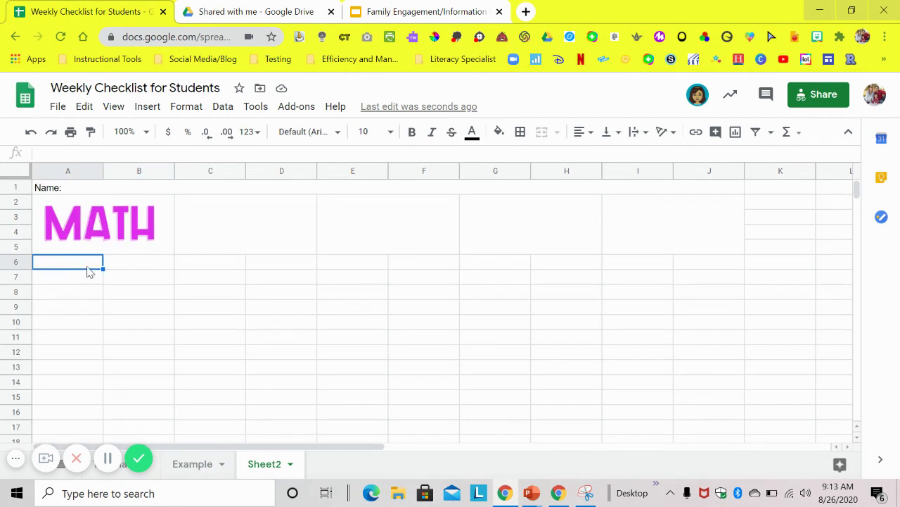
Enter 'Activity' in A6, bold in Acme font with a green fill
double_click(75, 262)
type("Activity")
left_click(110, 294)
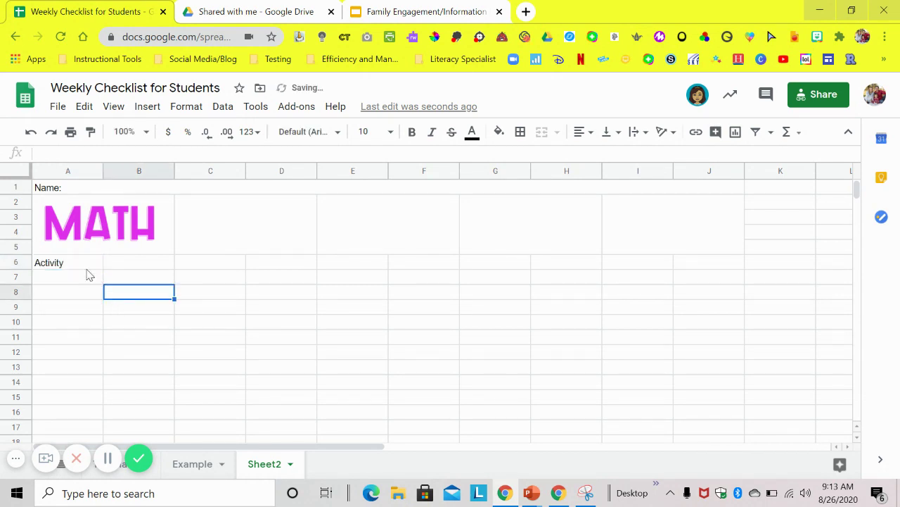
left_click(91, 271)
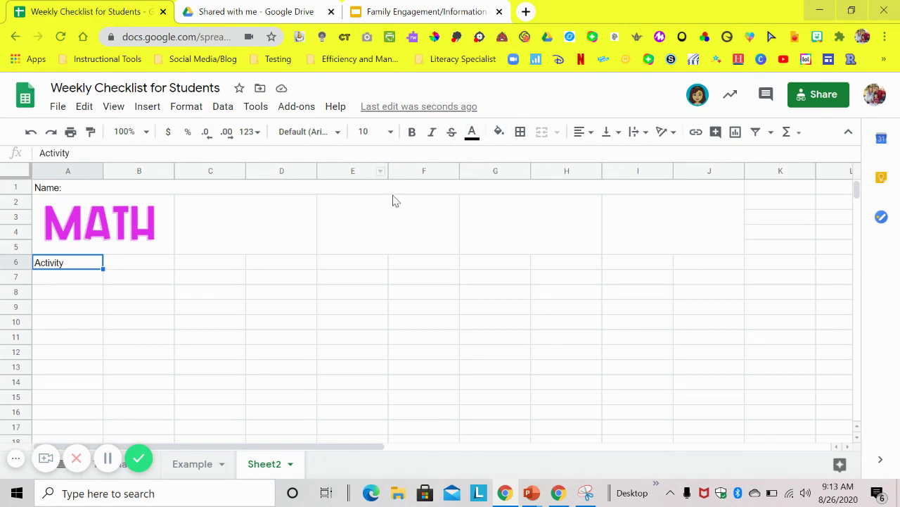
left_click(408, 138)
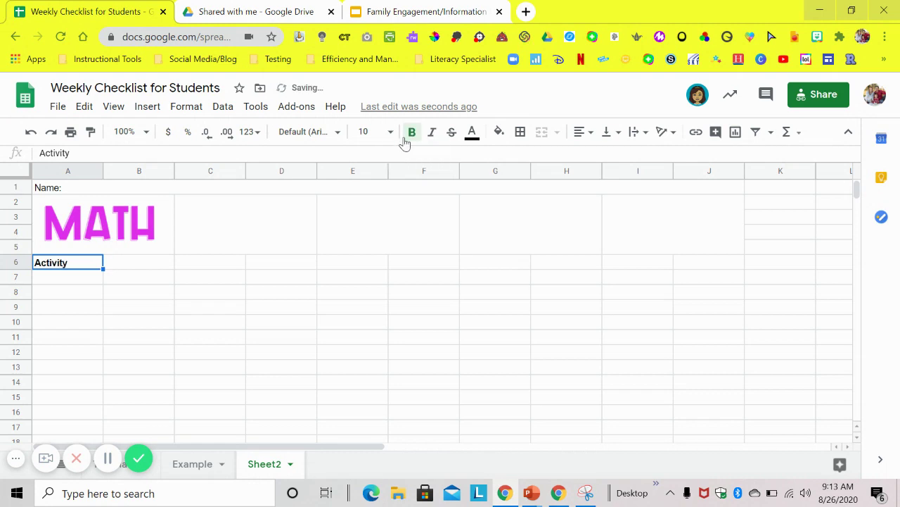
left_click(339, 134)
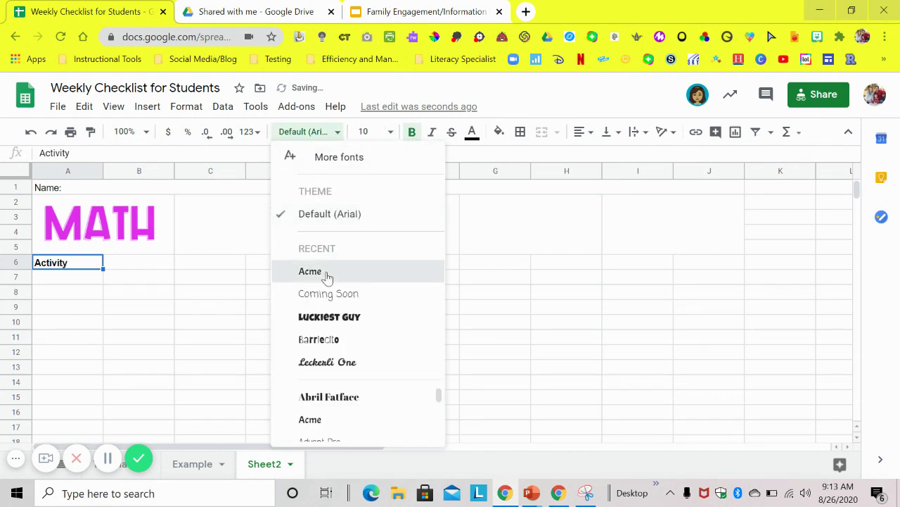
left_click(327, 275)
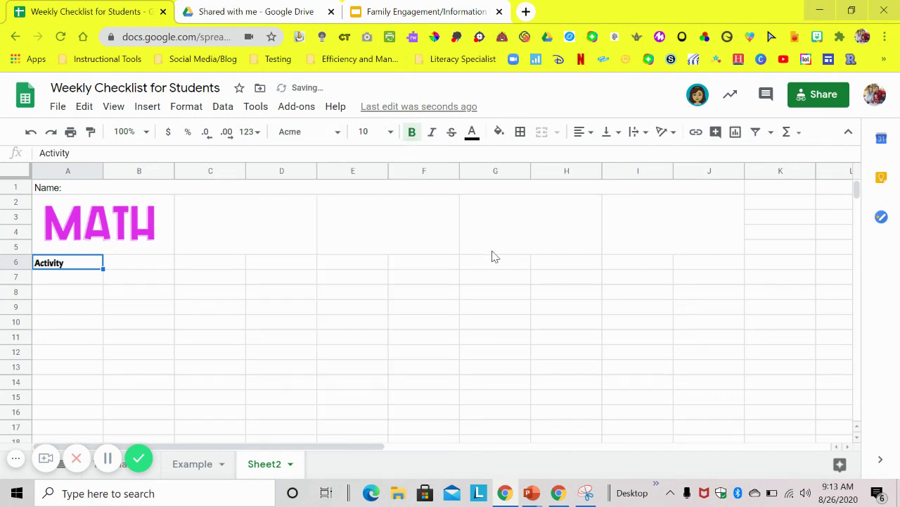
left_click(498, 131)
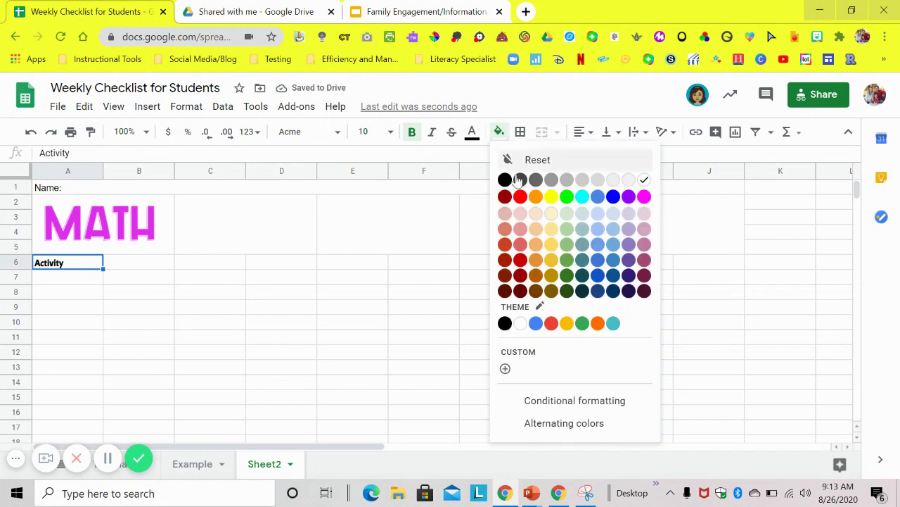
left_click(582, 324)
left_click(368, 325)
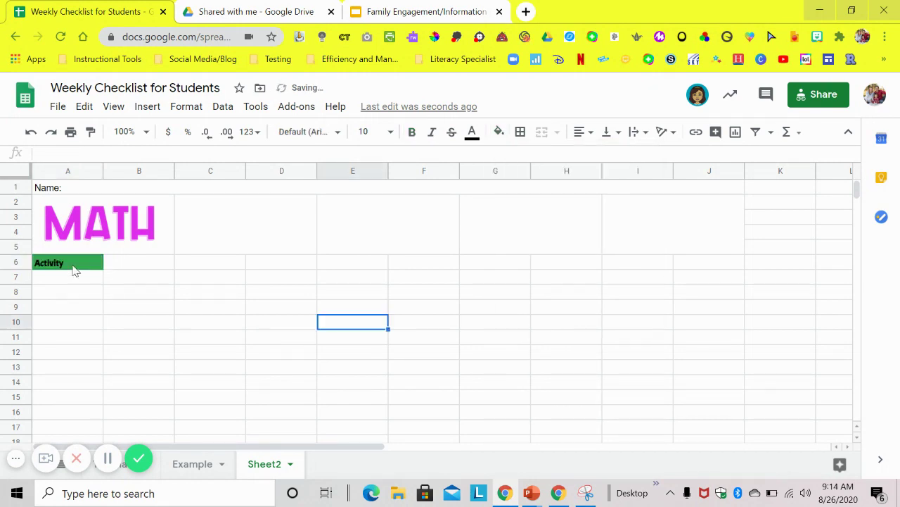
Copy the green Activity header from A6 and paste it into C6
left_click(75, 266)
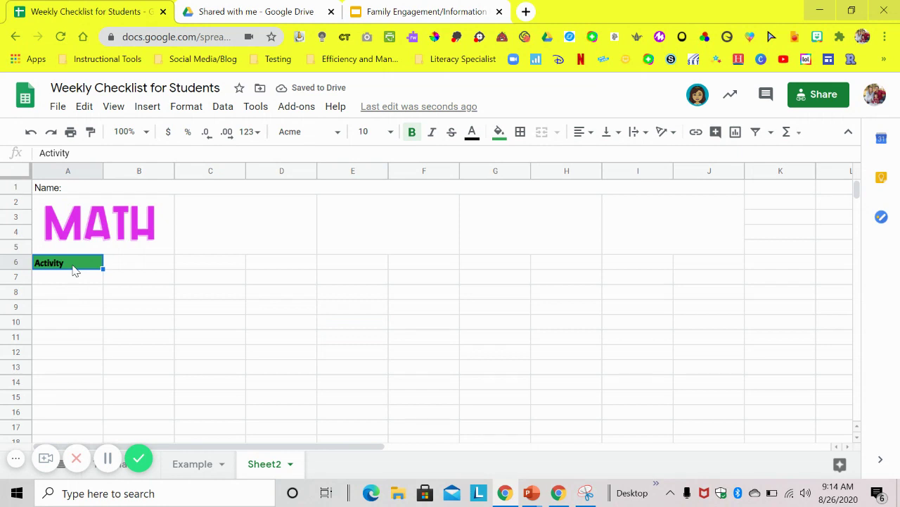
key("ctrl+c")
left_click(84, 280)
left_click_drag(139, 263, 696, 260)
left_click(693, 248)
left_click(201, 248)
left_click(199, 265)
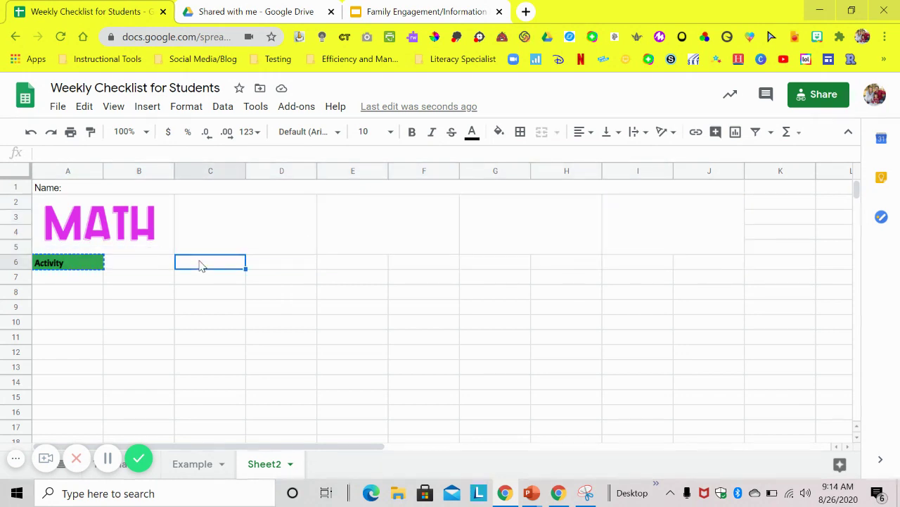
key("ctrl+v")
Paste the green Activity header into E6, G6 and I6
left_click(359, 271)
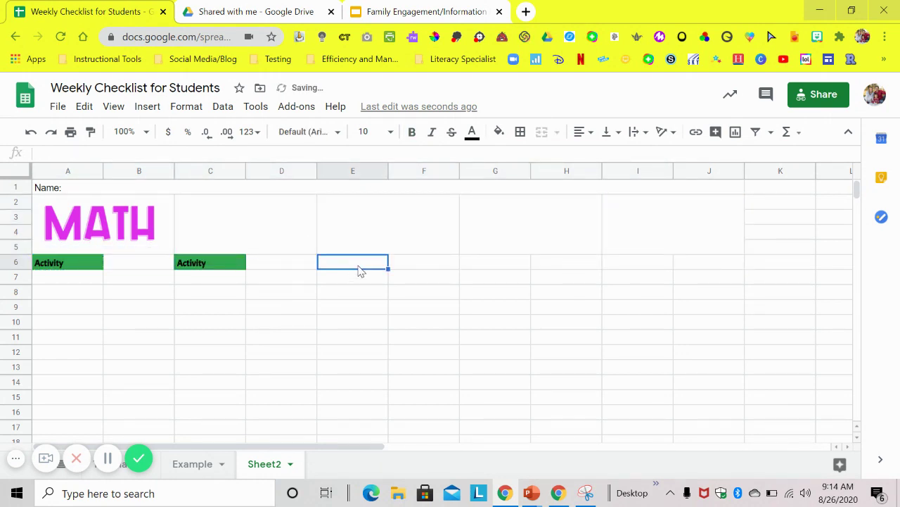
key("ctrl+v")
left_click(482, 265)
key("ctrl+v")
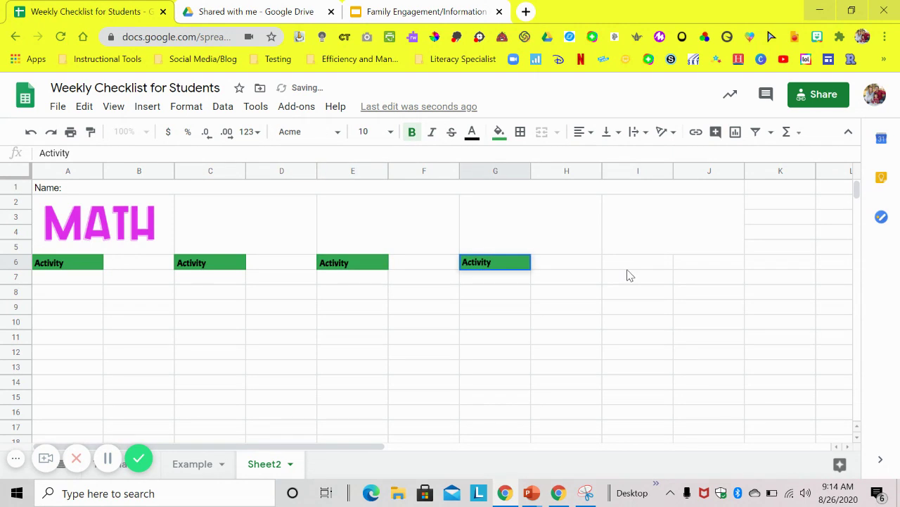
left_click(628, 274)
key("ctrl+v")
left_click(497, 301)
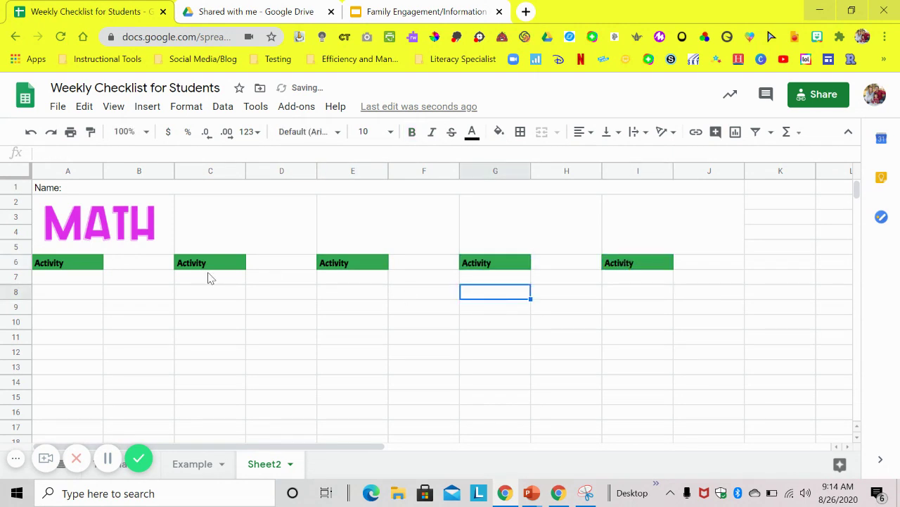
left_click(156, 265)
Enter 'Completed' in B6 with an orange fill, Acme font and bold off
double_click(156, 266)
type("Completed")
key("Return")
left_click(161, 266)
left_click(497, 132)
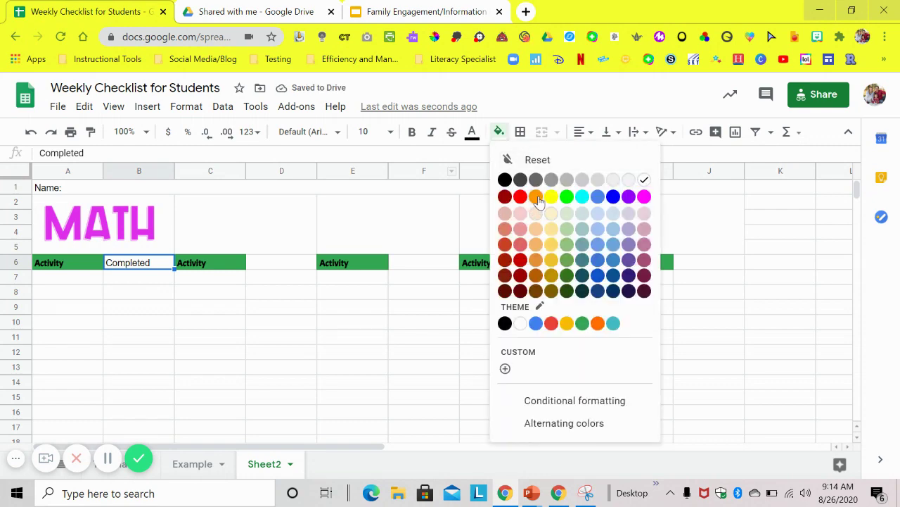
left_click(534, 197)
left_click(534, 198)
left_click(327, 134)
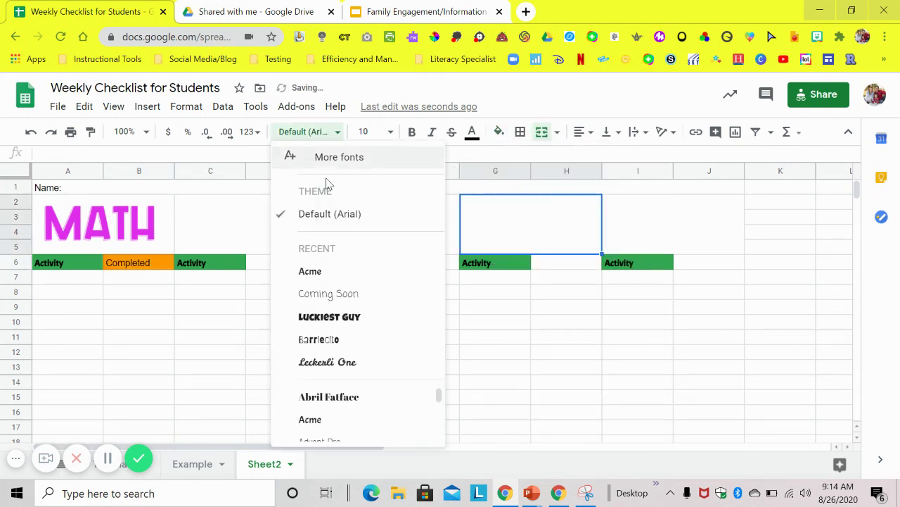
left_click(309, 272)
left_click(412, 133)
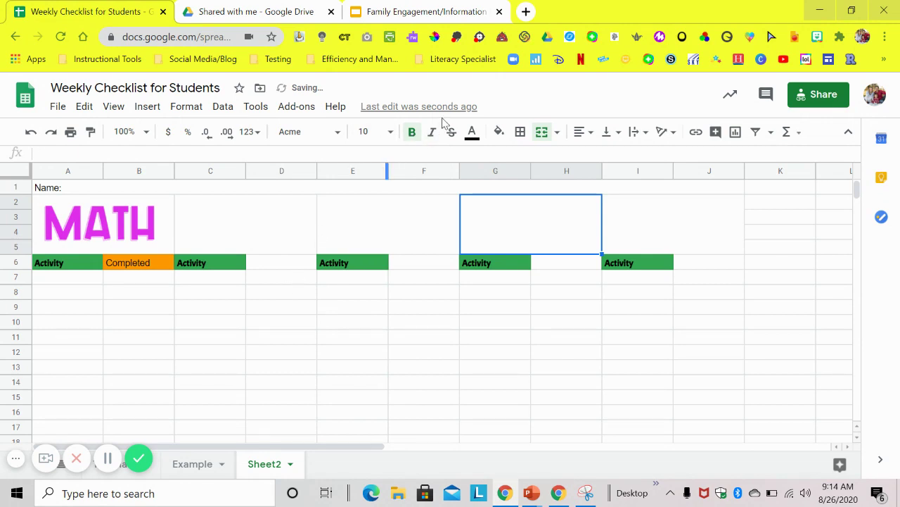
left_click(411, 133)
left_click(276, 305)
Copy the orange Completed header from B6 into D6, F6, H6 and J6
left_click(146, 266)
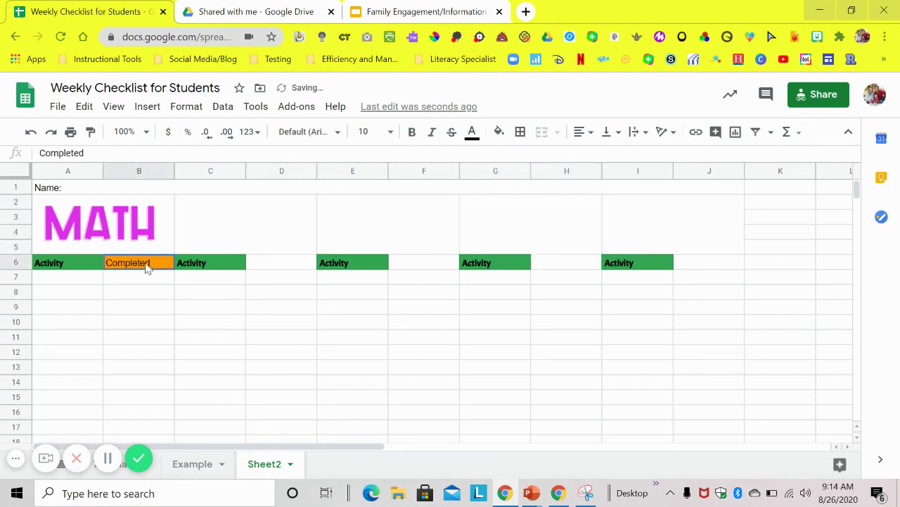
key("ctrl+c")
key("Up")
key("Right")
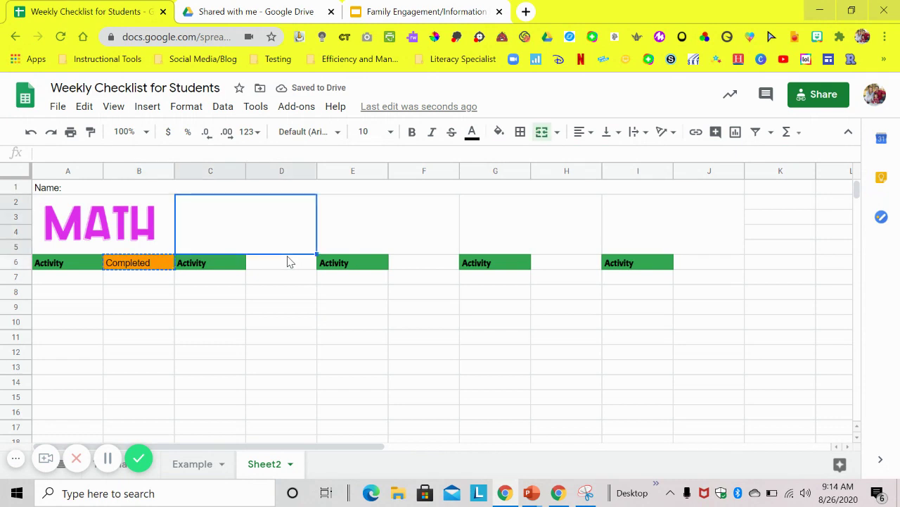
left_click(289, 265)
key("ctrl+v")
left_click(431, 266)
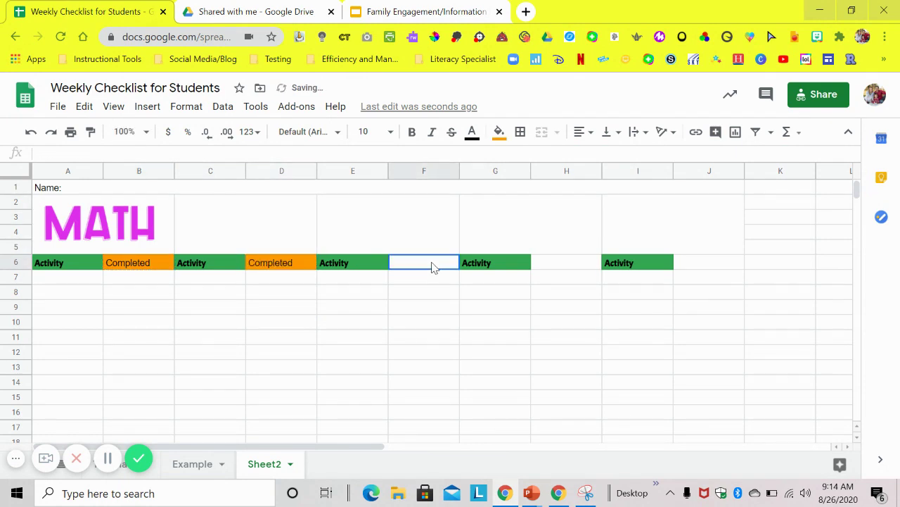
key("ctrl+v")
key("Up")
key("Right")
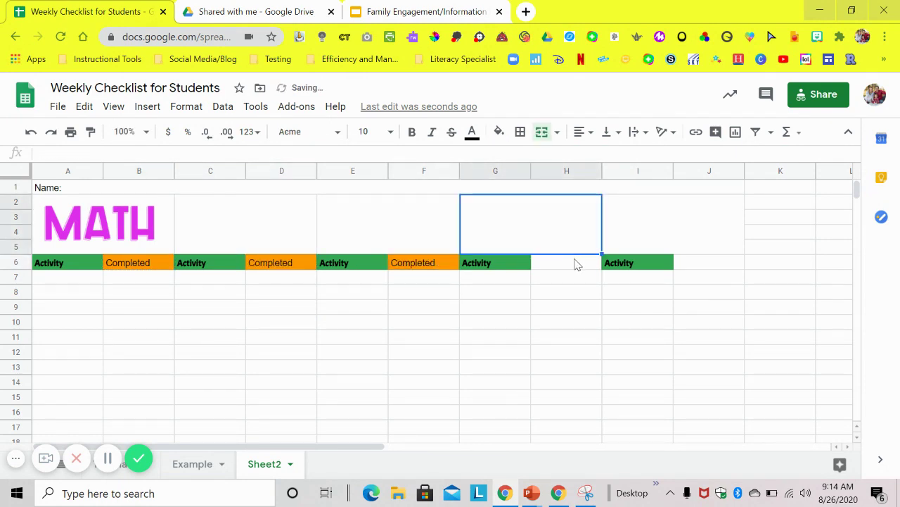
left_click(575, 263)
key("ctrl+v")
left_click(720, 270)
key("ctrl+v")
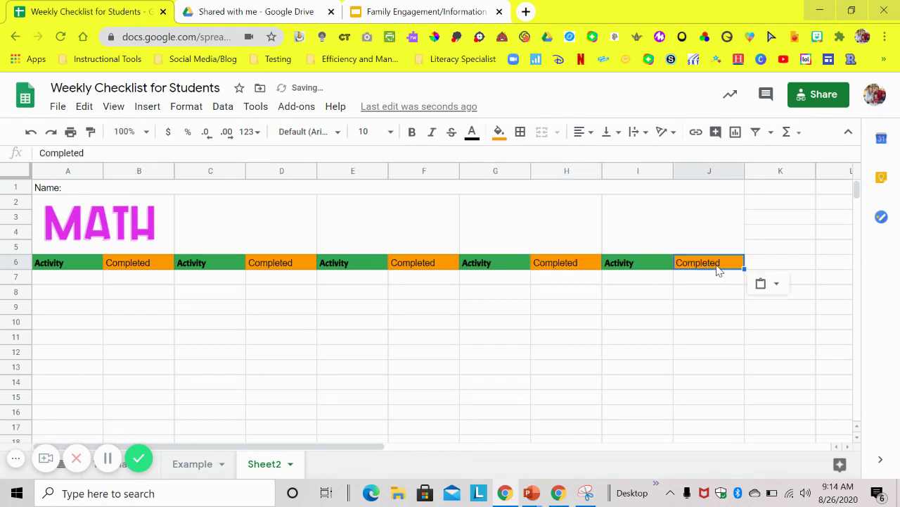
left_click(693, 359)
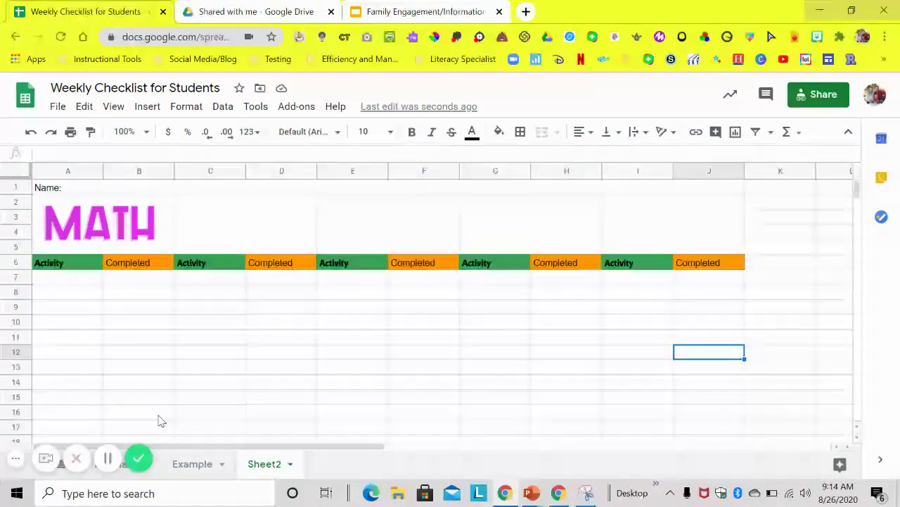
Turn B7:B15 on Sheet2 into checkboxes
left_click(190, 469)
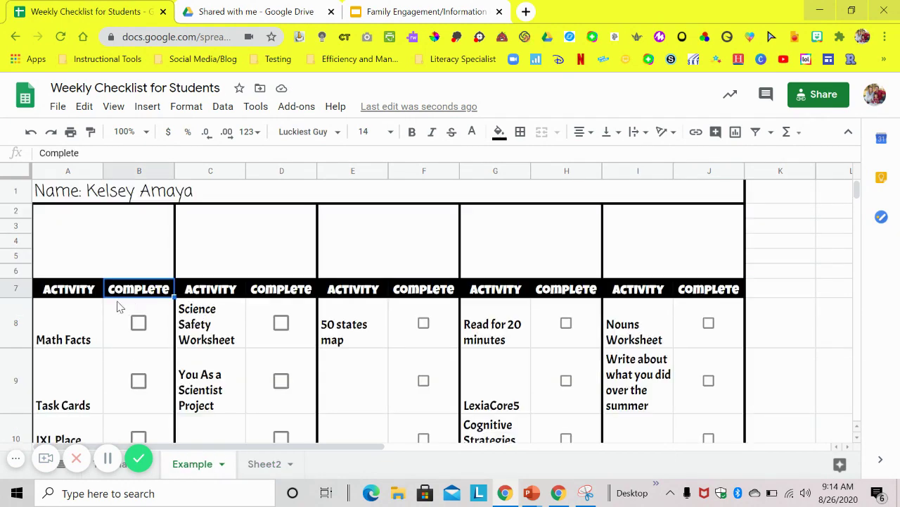
left_click(259, 468)
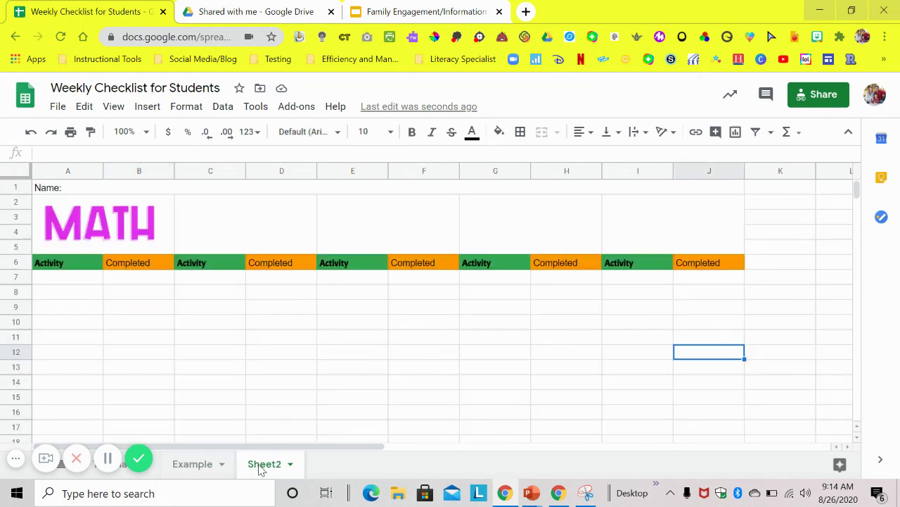
left_click(138, 278)
left_click_drag(140, 285, 128, 403)
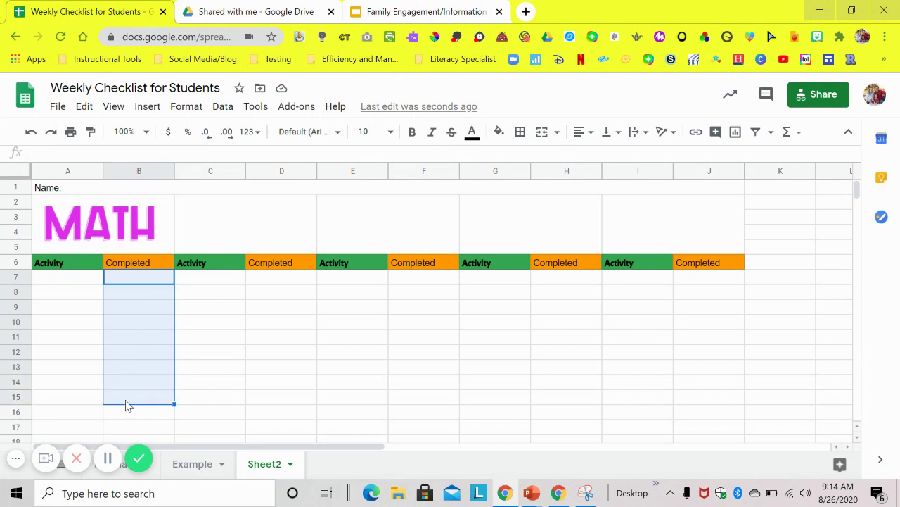
left_click(151, 109)
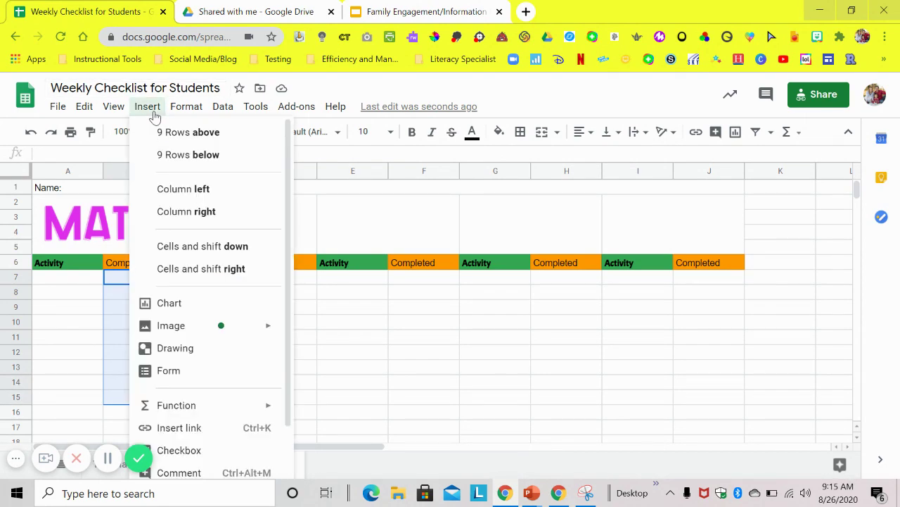
left_click(194, 457)
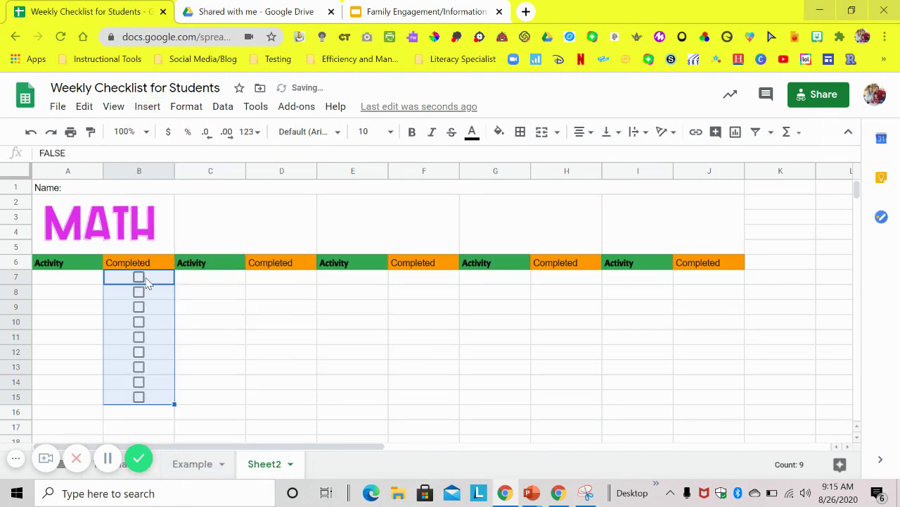
Test the B7 checkbox by ticking and unticking it
left_click(229, 310)
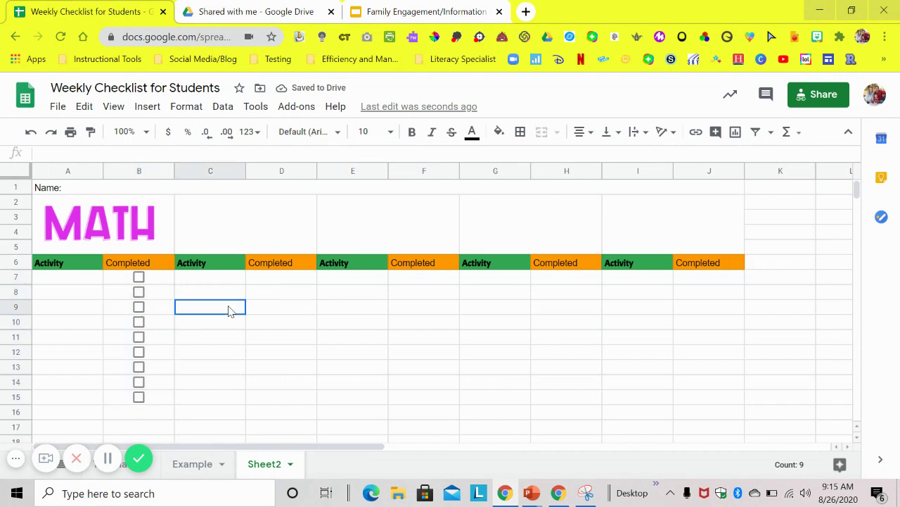
left_click(140, 278)
left_click(141, 295)
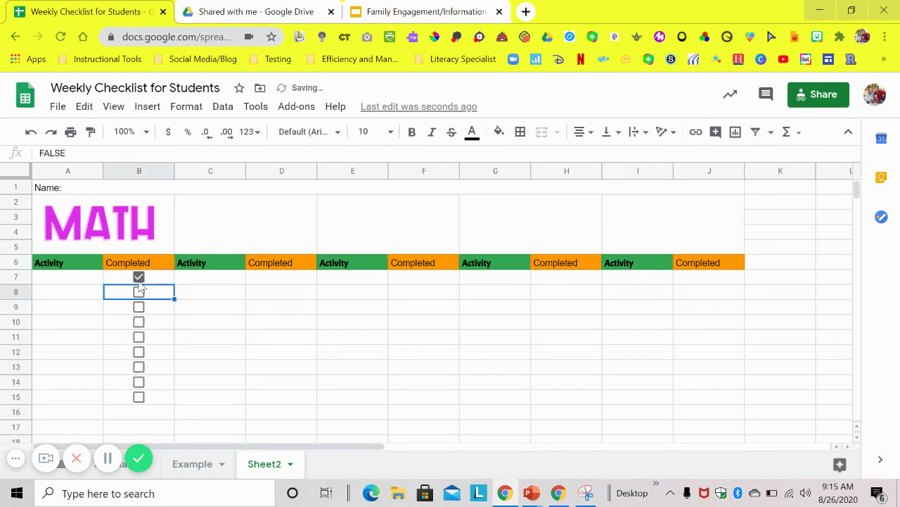
left_click(139, 277)
left_click(219, 297)
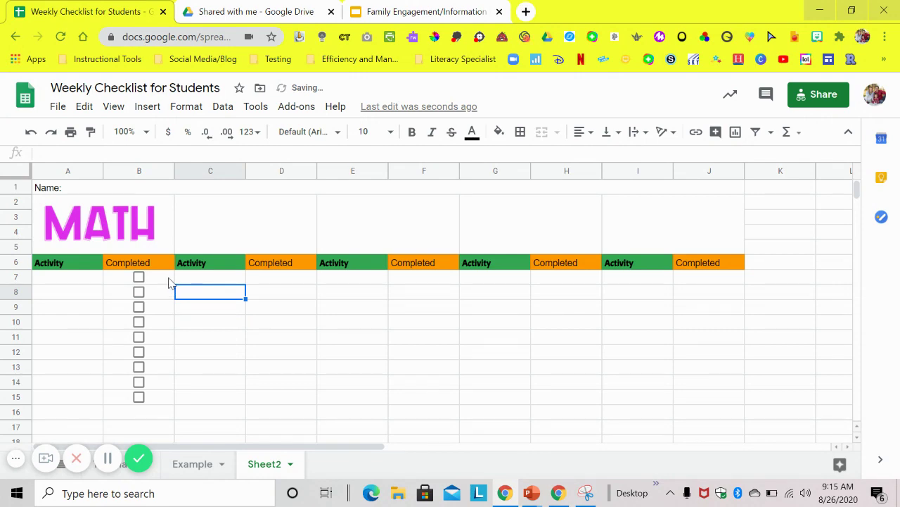
Copy the B7:B15 checkboxes and paste them into D7, F7, H7 and J7
left_click_drag(169, 282, 157, 404)
key("ctrl+c")
left_click(156, 401)
left_click(294, 280)
key("ctrl+v")
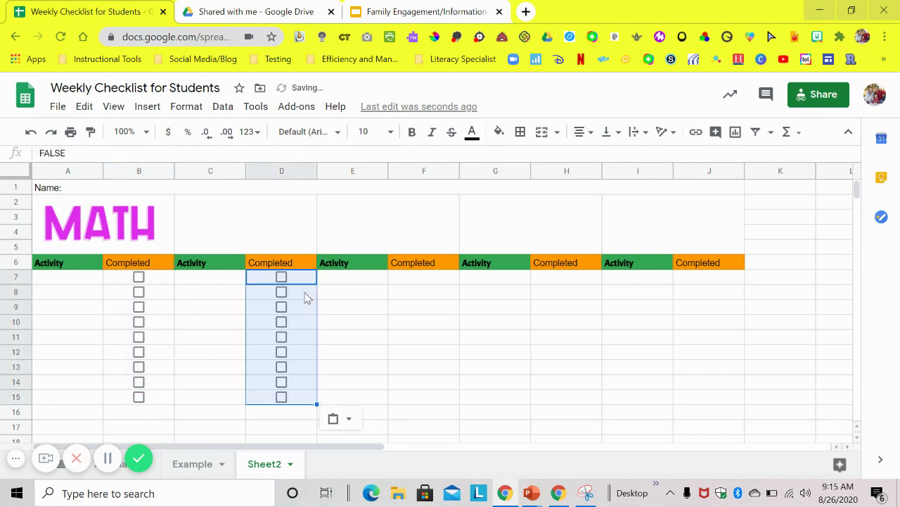
left_click(409, 282)
key("ctrl+v")
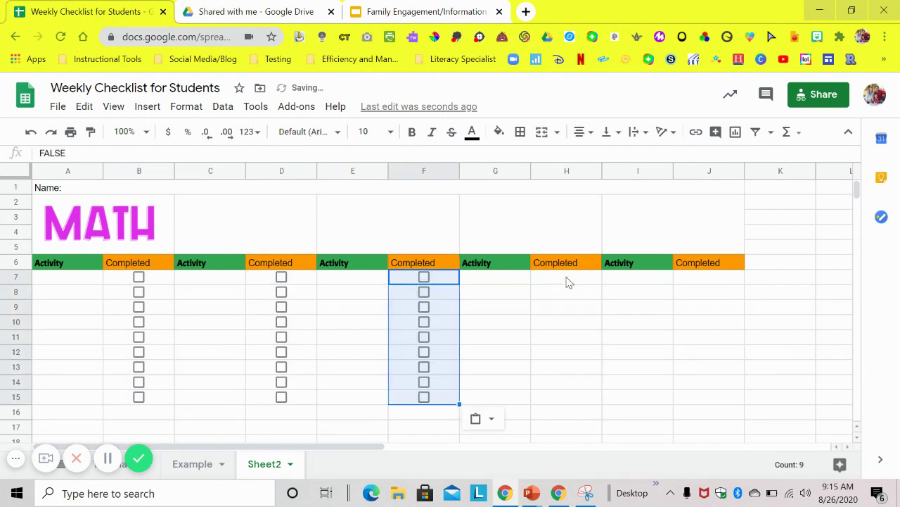
left_click(567, 281)
key("ctrl+v")
left_click(689, 281)
key("ctrl+v")
left_click(633, 372)
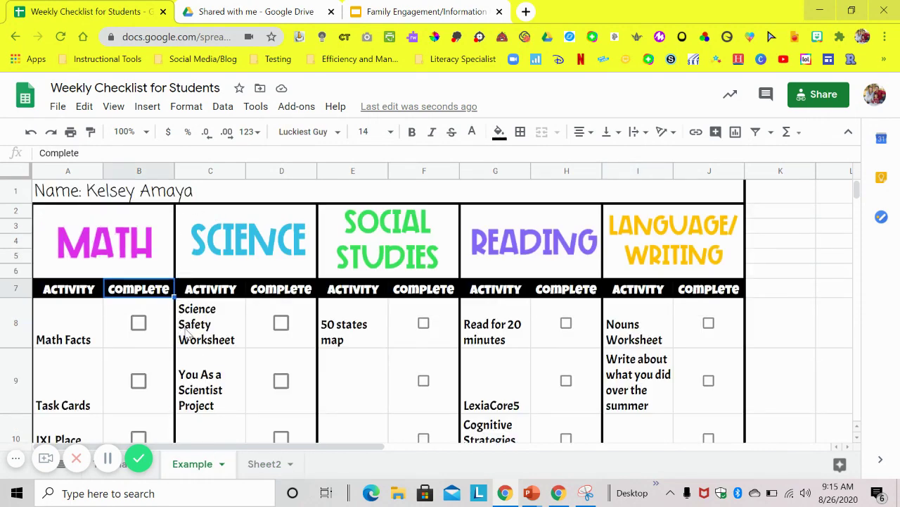
left_click(254, 464)
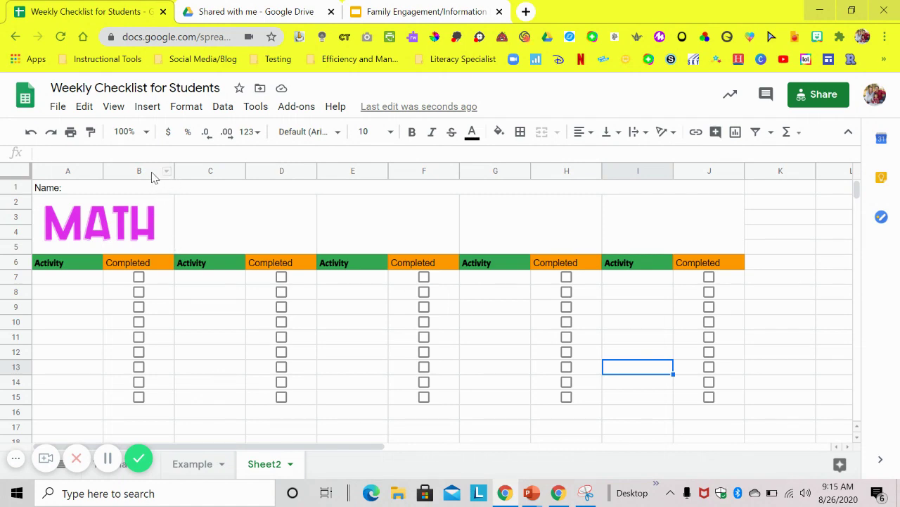
Add top and right borders to the merged MATH banner cell A2:B5
left_click_drag(81, 163, 136, 167)
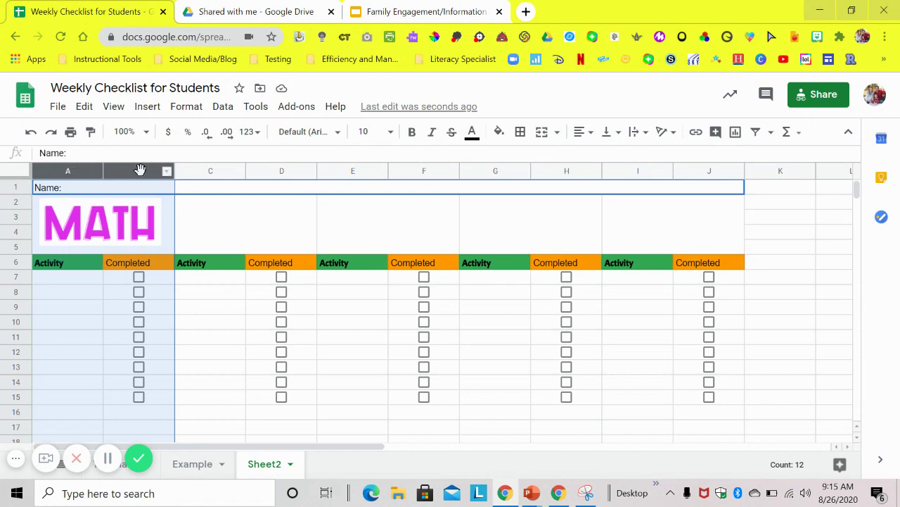
left_click(86, 204)
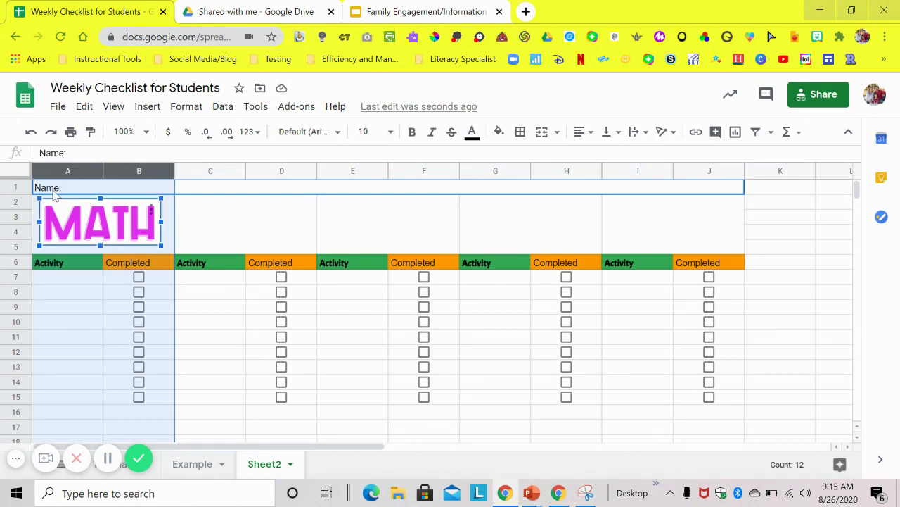
left_click(69, 190)
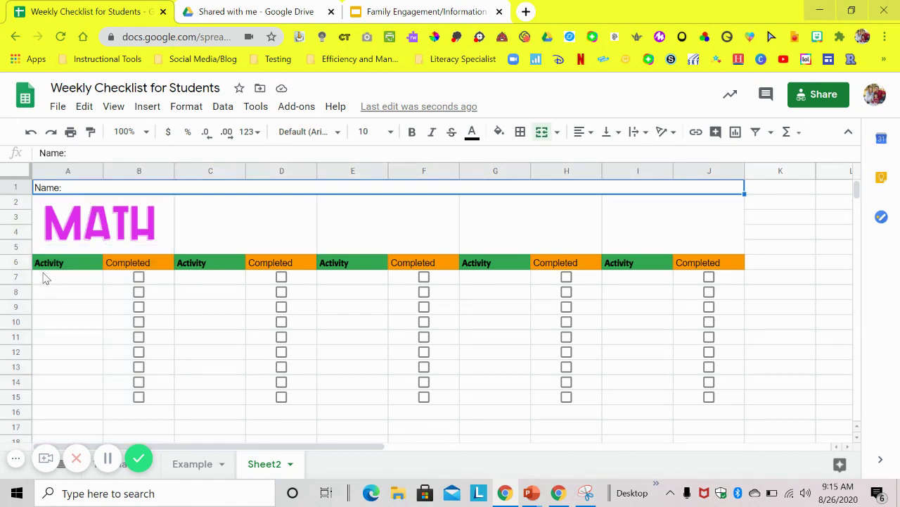
left_click(155, 220)
left_click(173, 223)
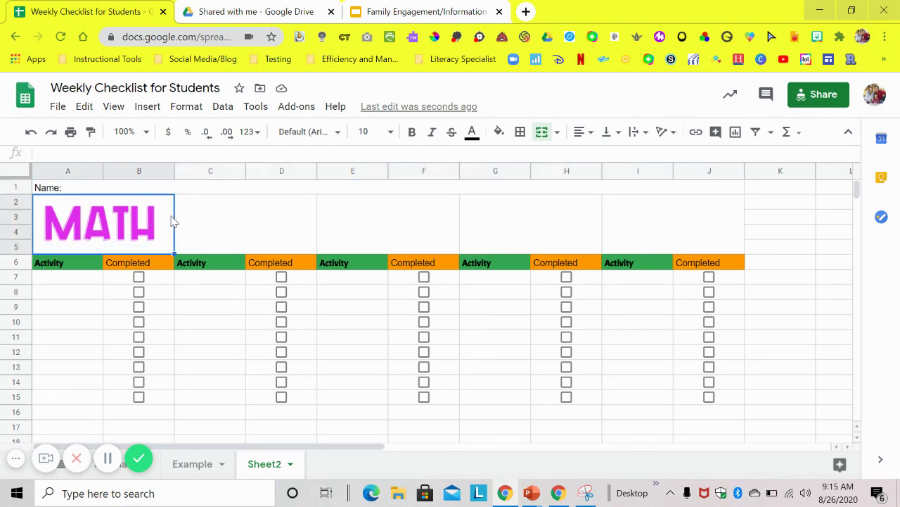
left_click(521, 134)
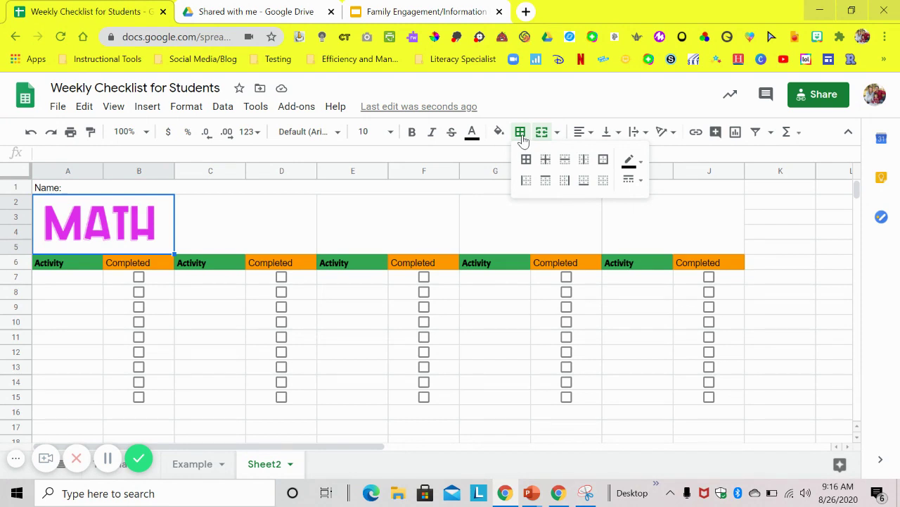
left_click(545, 181)
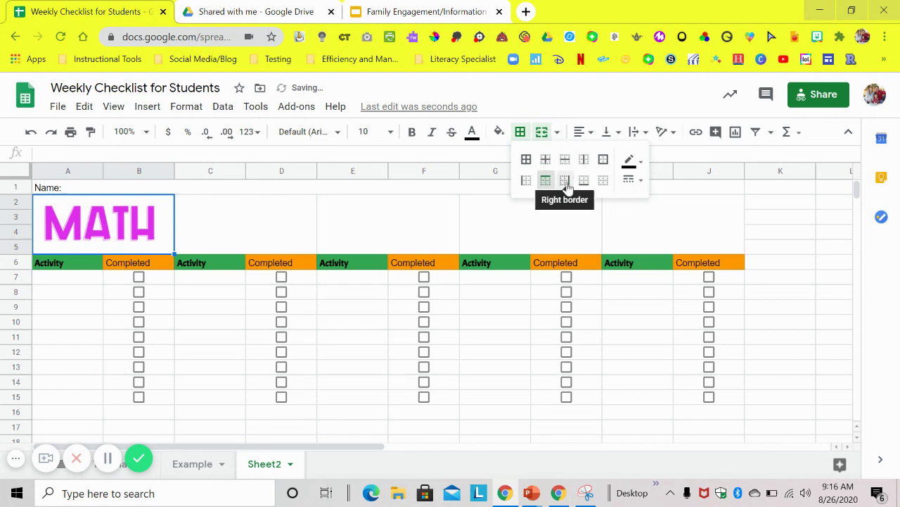
left_click(567, 183)
left_click(271, 225)
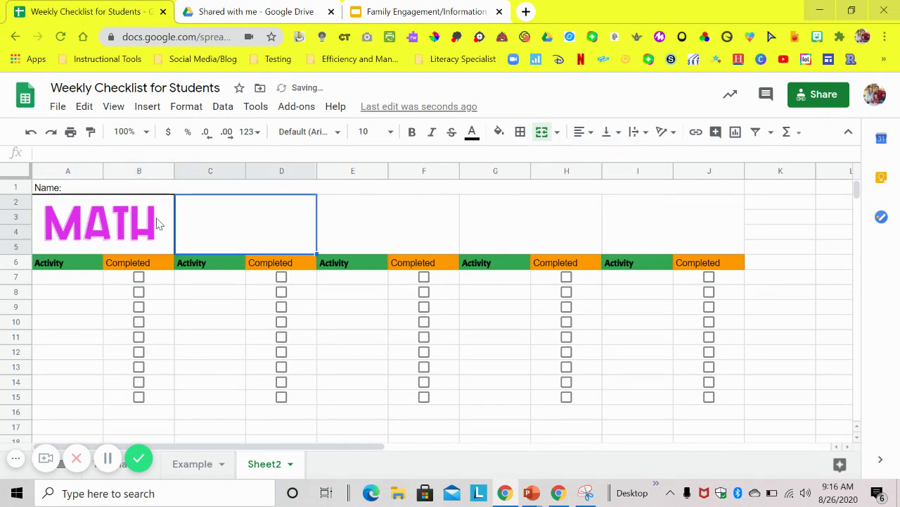
Switch the MATH cell's border line style to the thickest line
left_click(141, 221)
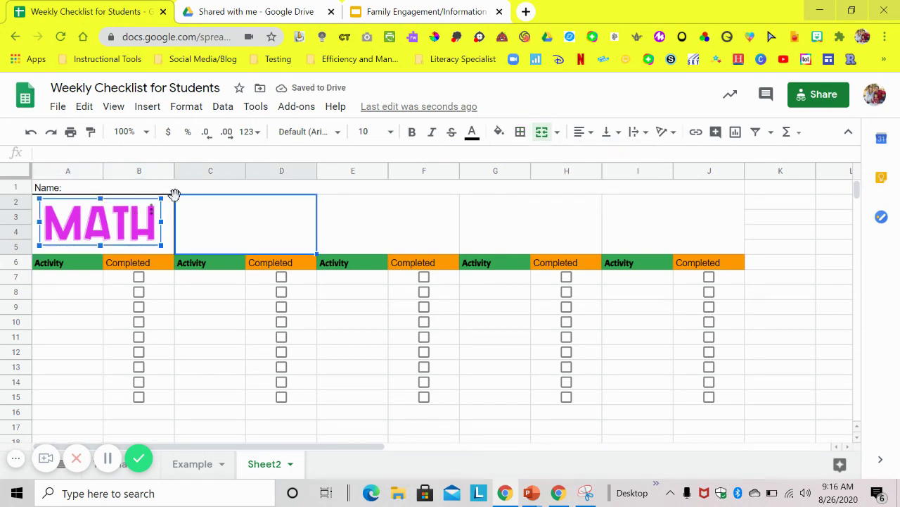
left_click(171, 217)
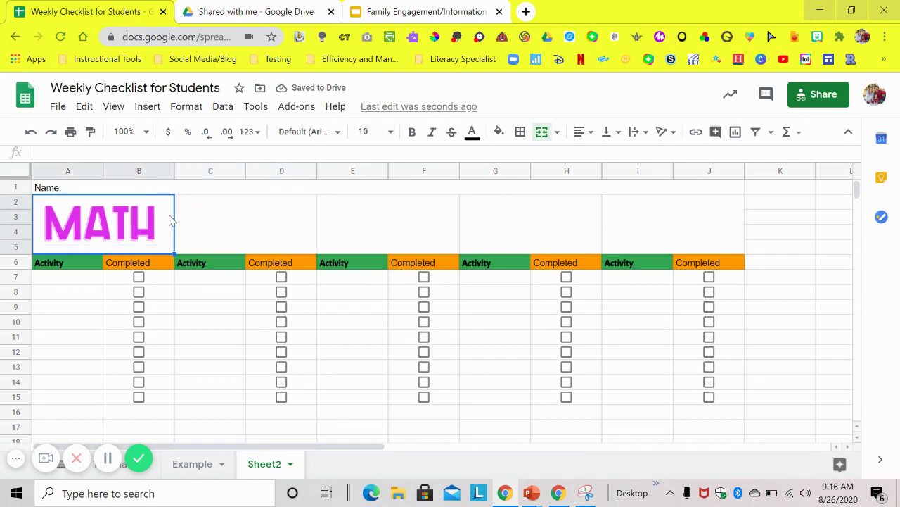
left_click(521, 134)
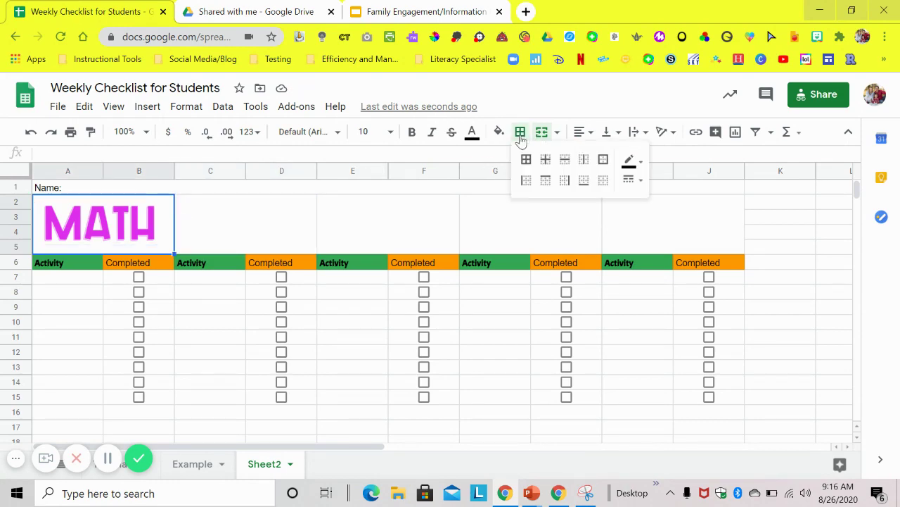
left_click(641, 185)
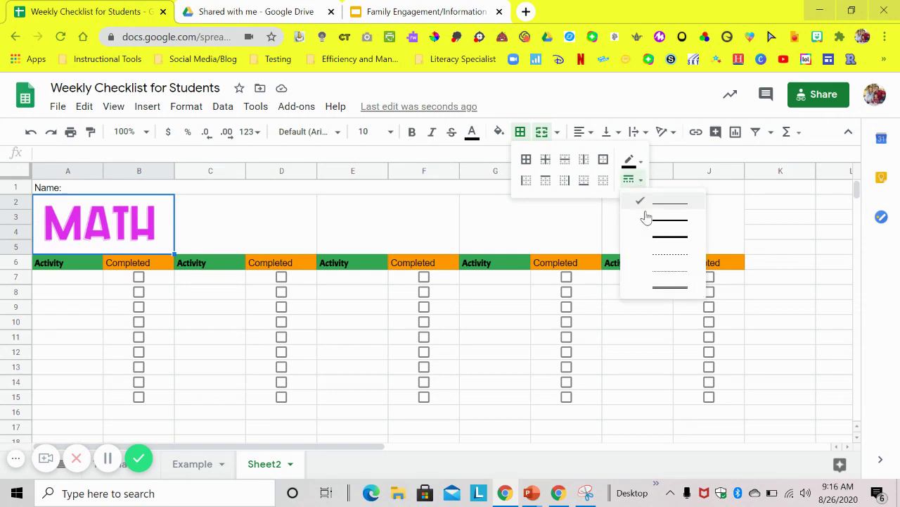
left_click(647, 238)
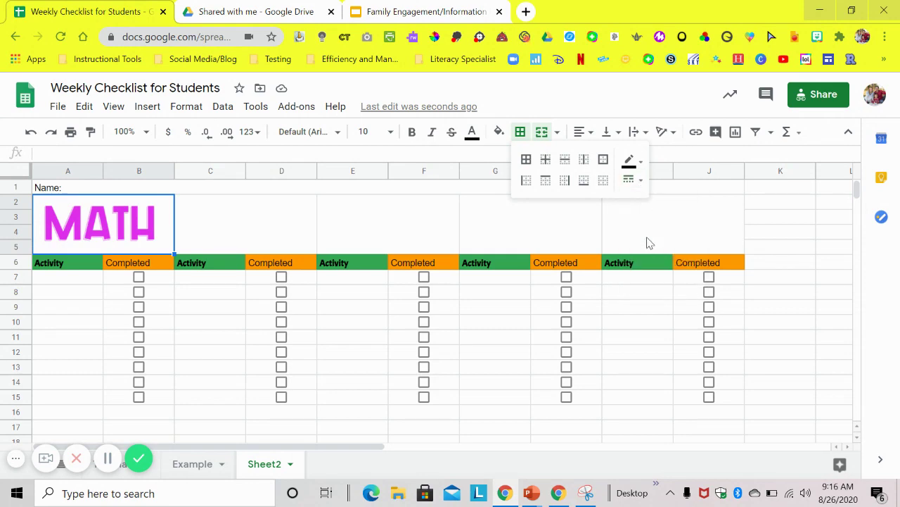
left_click(444, 236)
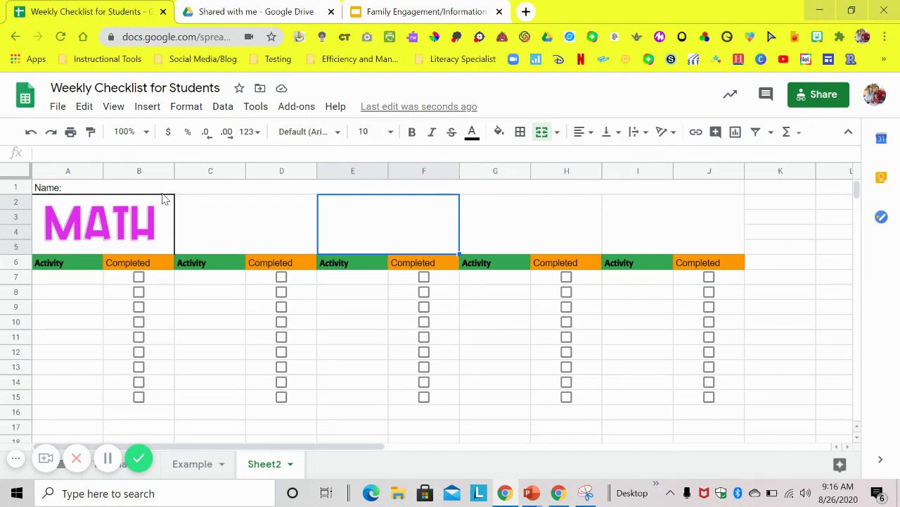
Add a thick right border down the Math columns A2:B15
left_click_drag(169, 219, 162, 399)
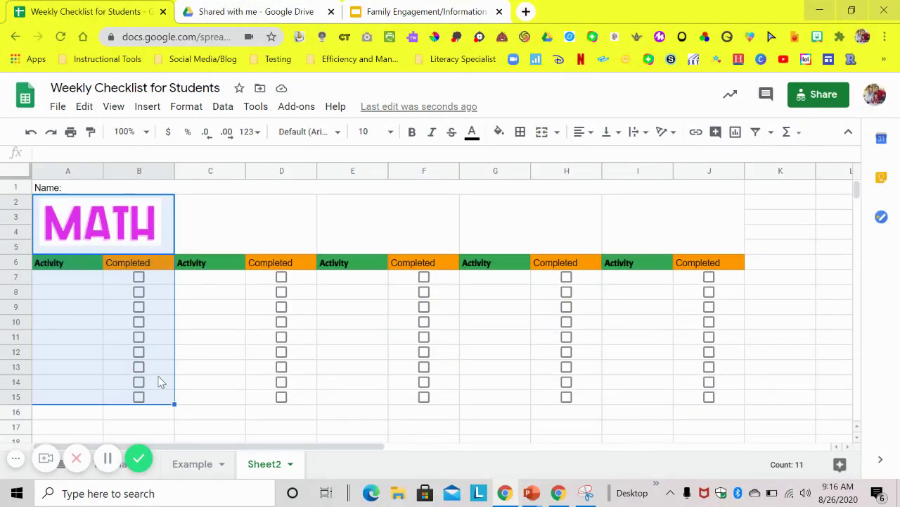
left_click(518, 135)
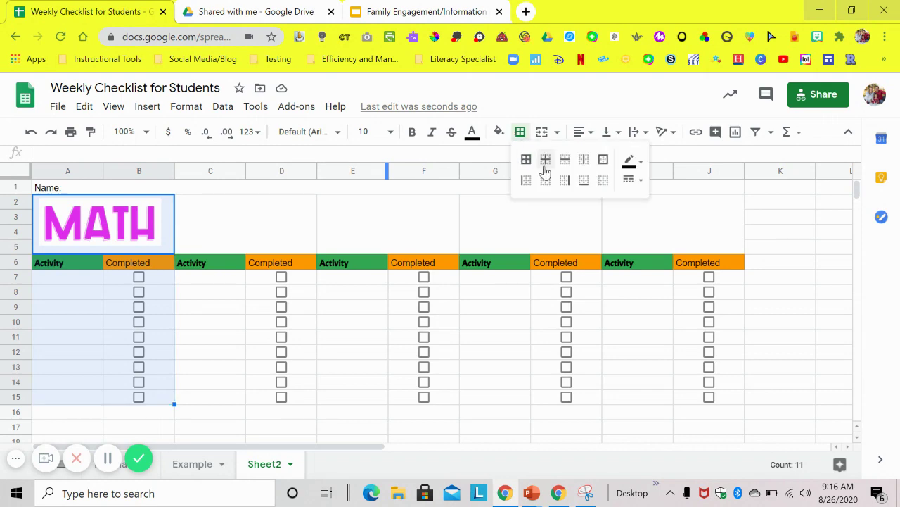
left_click(565, 182)
left_click(238, 357)
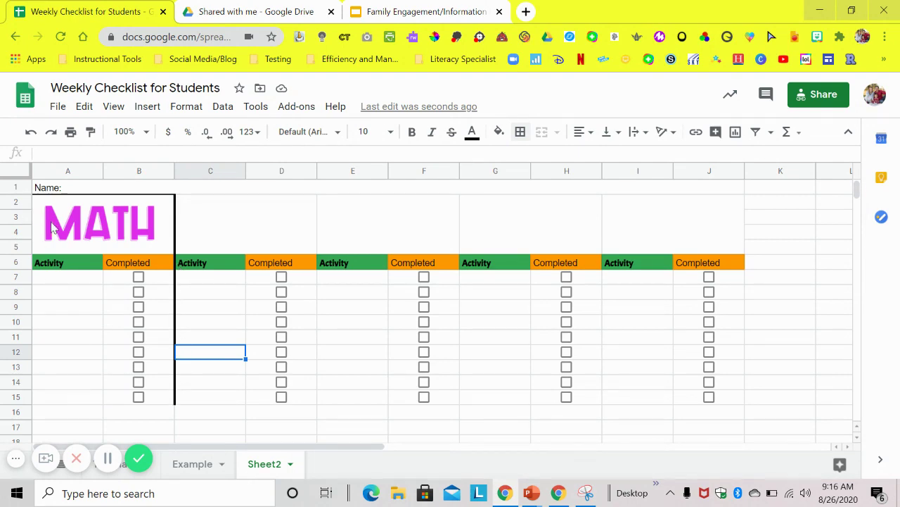
Add a bottom border under A15:B15
mouse_move(56, 228)
left_mouse_down()
mouse_move(87, 267)
mouse_move(39, 193)
mouse_move(52, 211)
left_mouse_up()
left_click(160, 398)
left_click_drag(160, 398, 68, 397)
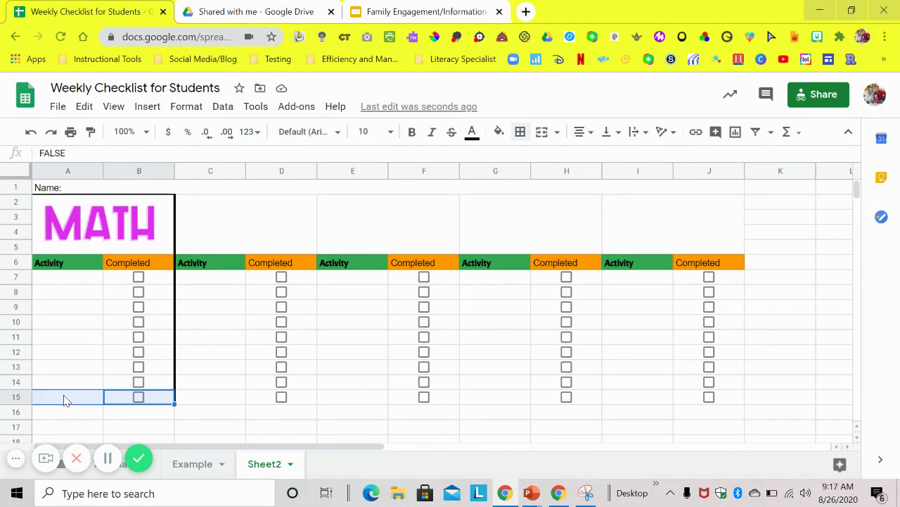
left_click(520, 133)
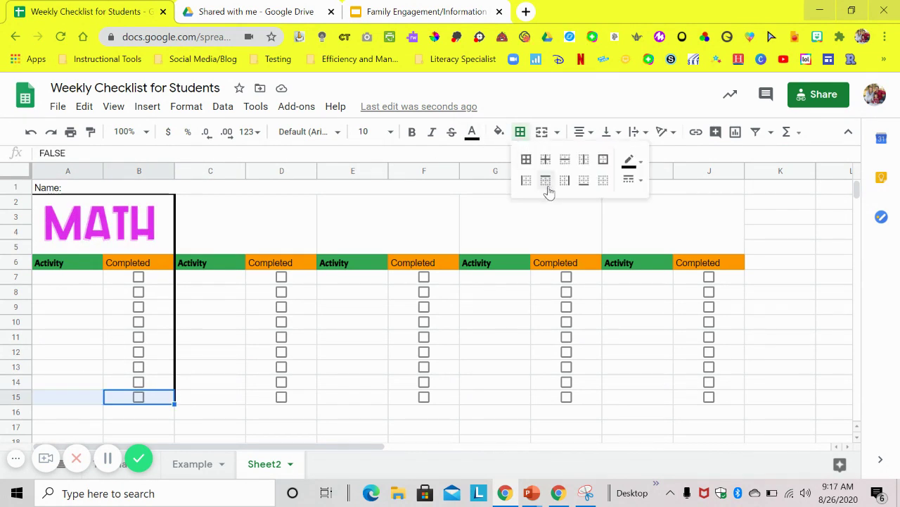
left_click(587, 184)
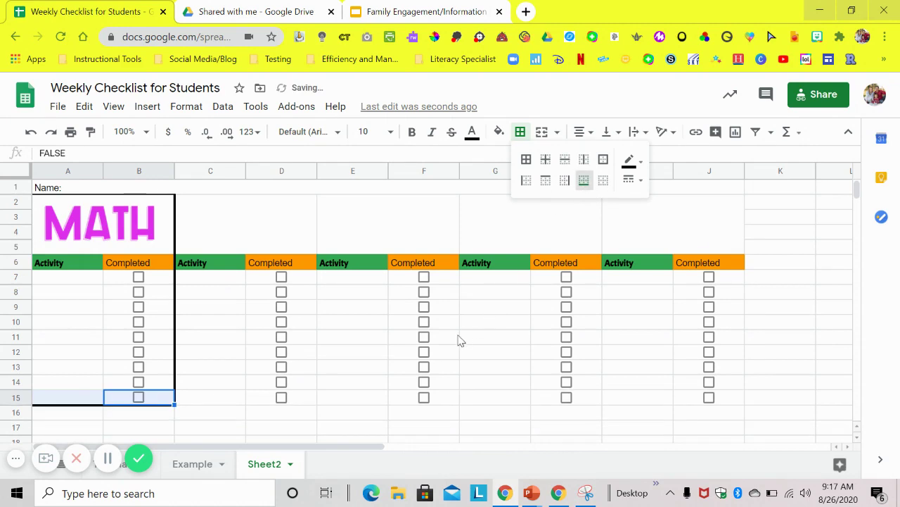
left_click(423, 351)
Apply a thick bottom border along row 15 from column A to J
left_click_drag(60, 399, 715, 263)
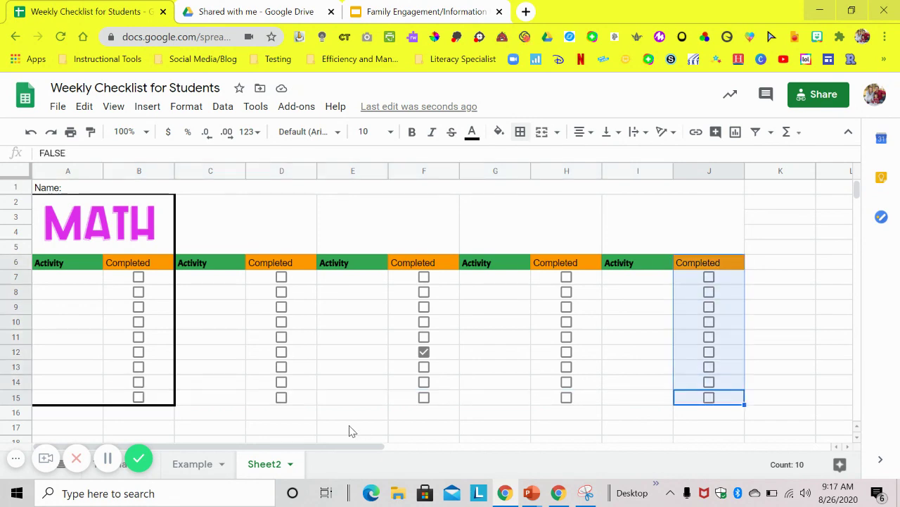
left_click_drag(87, 400, 738, 405)
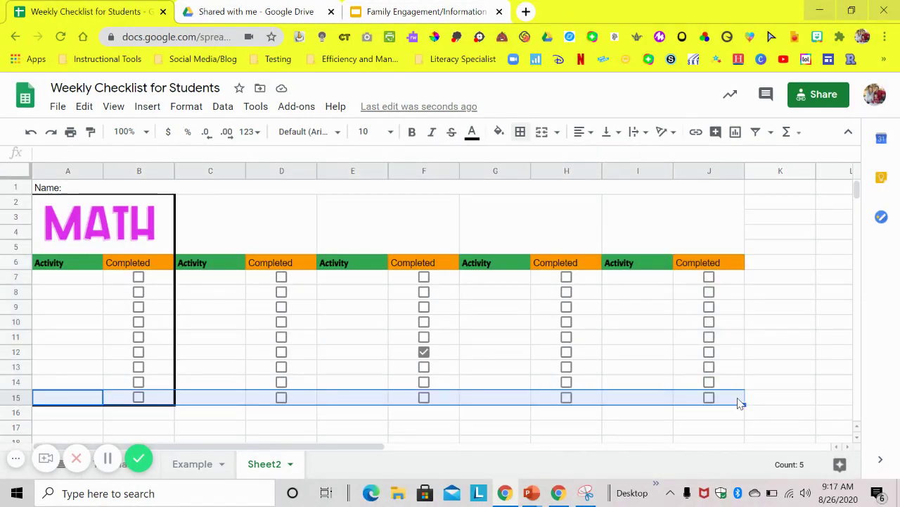
left_click(521, 131)
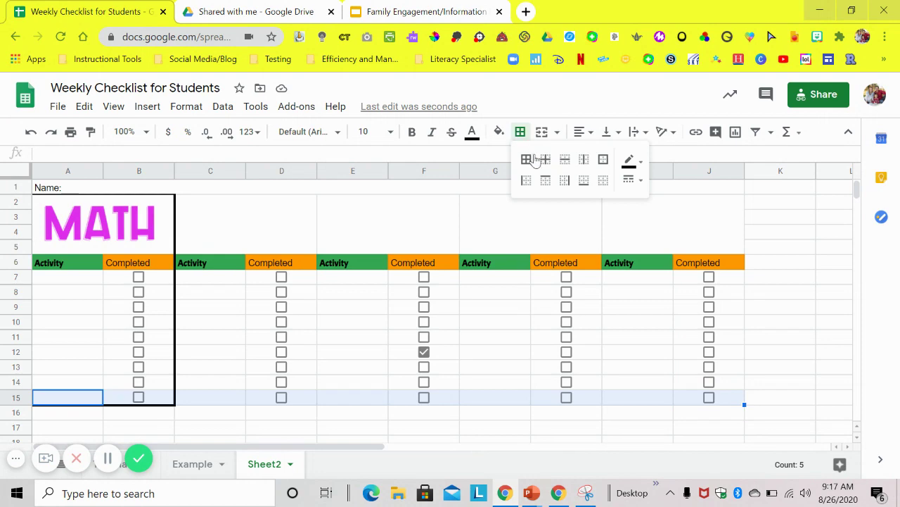
left_click(584, 181)
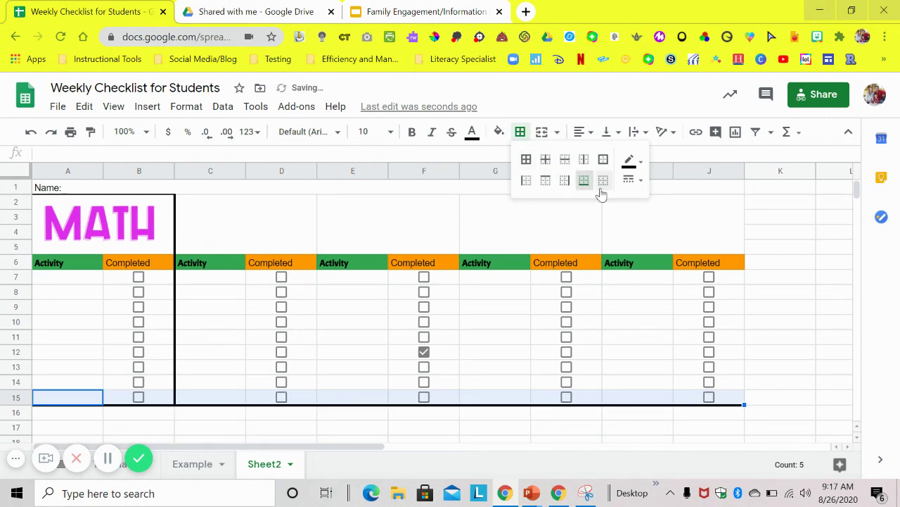
left_click(602, 184)
left_click(584, 183)
left_click(762, 268)
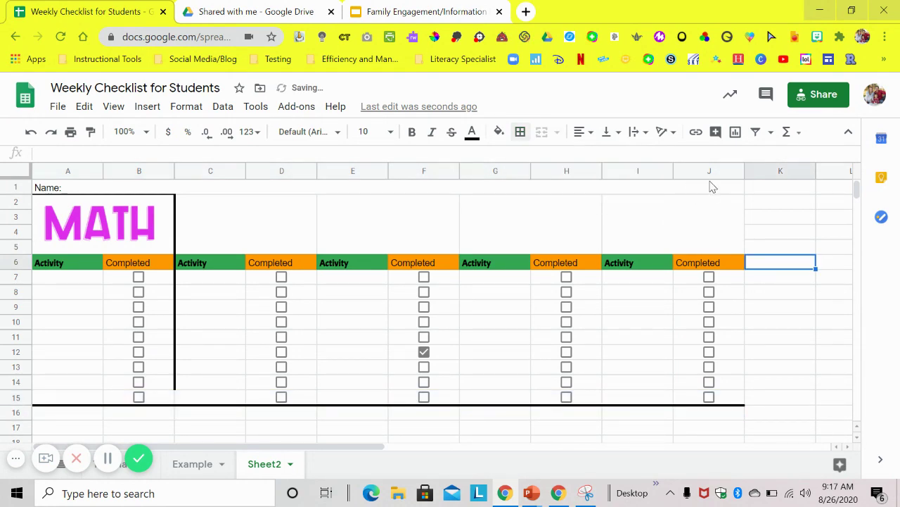
left_click_drag(712, 187, 707, 409)
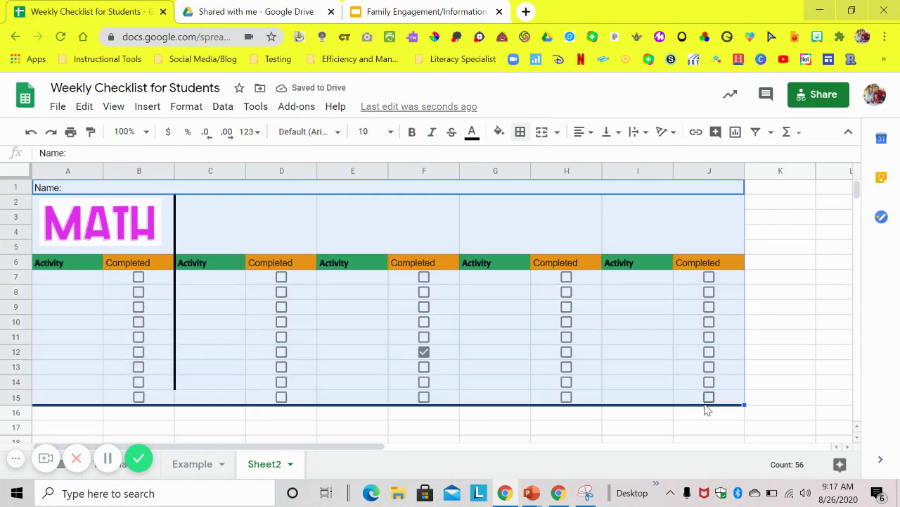
Open the Example sheet and inspect the Nouns Worksheet and summer writing activities
left_click(181, 381)
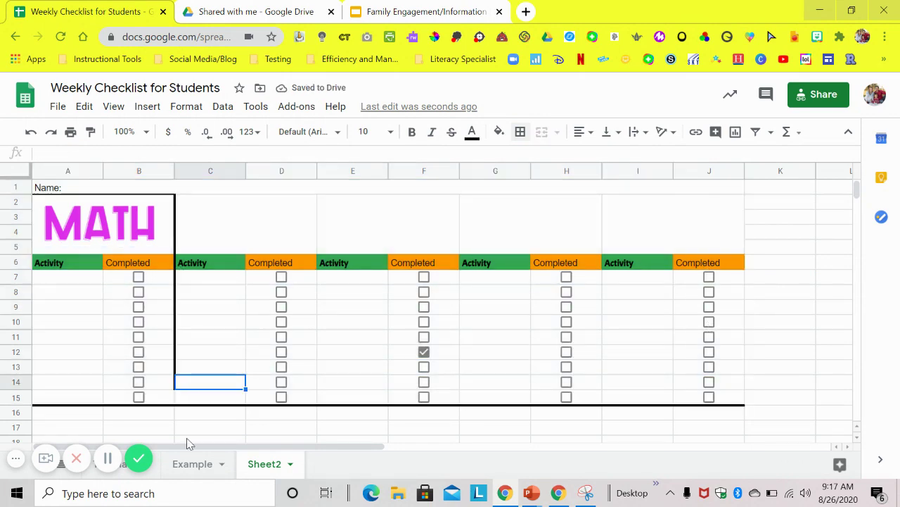
left_click(121, 466)
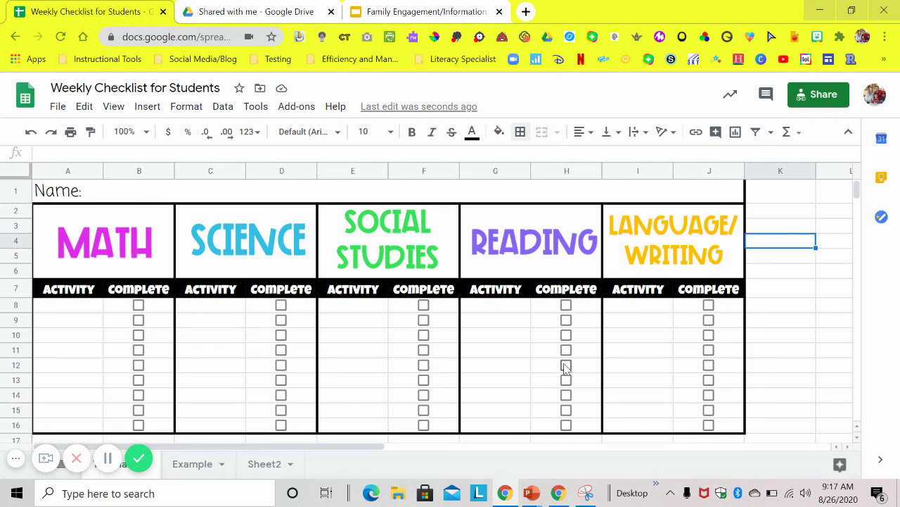
left_click(209, 467)
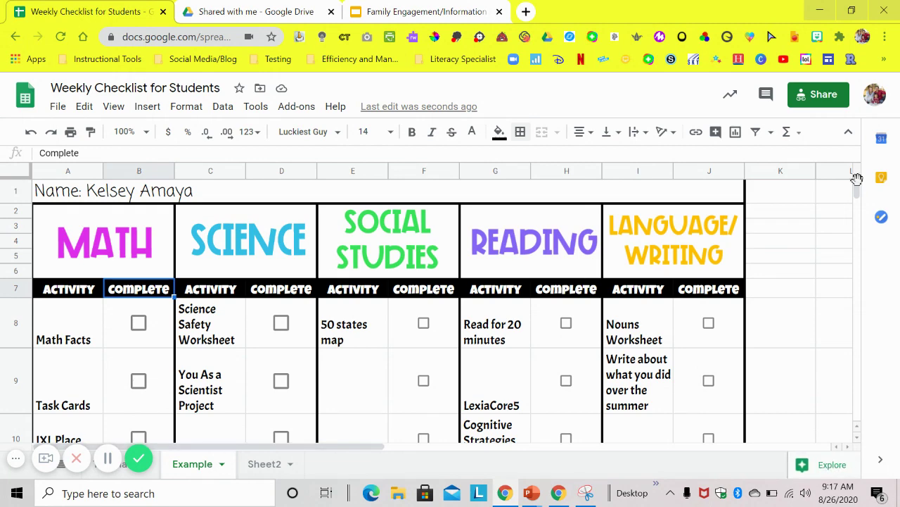
left_click(635, 341)
left_click(631, 390)
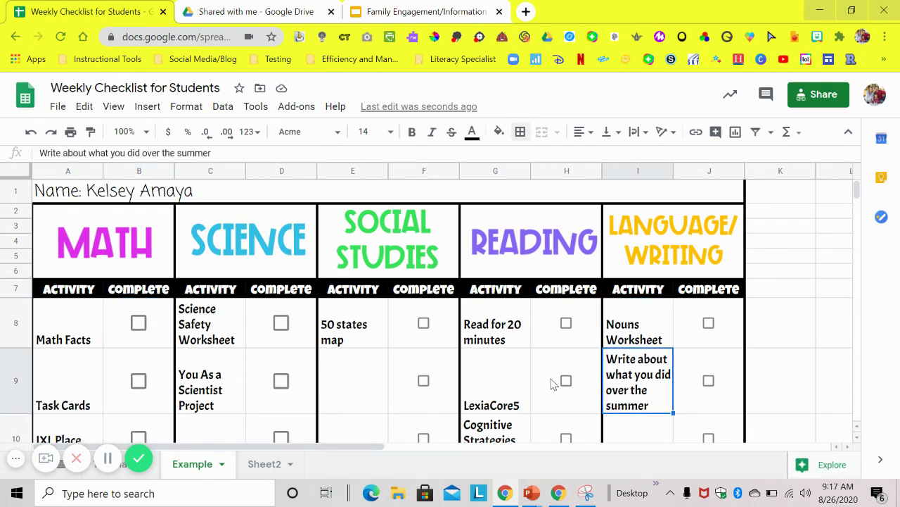